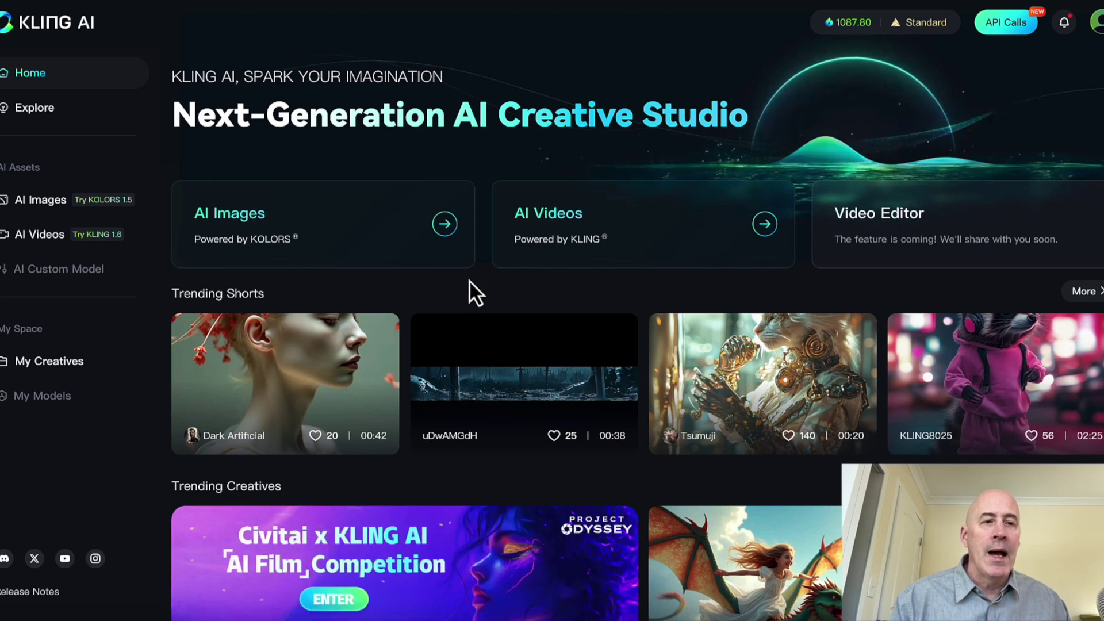
Go to AI Images and switch to the AI Virtual Try-On tab (Female, Youth model).
{"action": "left_click", "coordinate": [249, 217]}
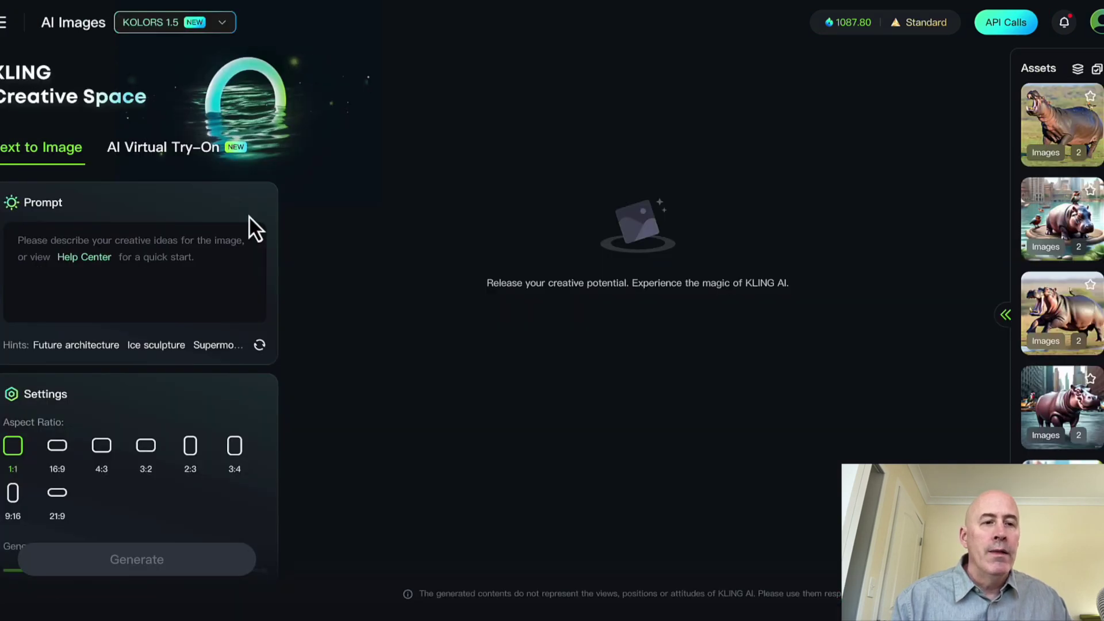
{"action": "left_click", "coordinate": [154, 154]}
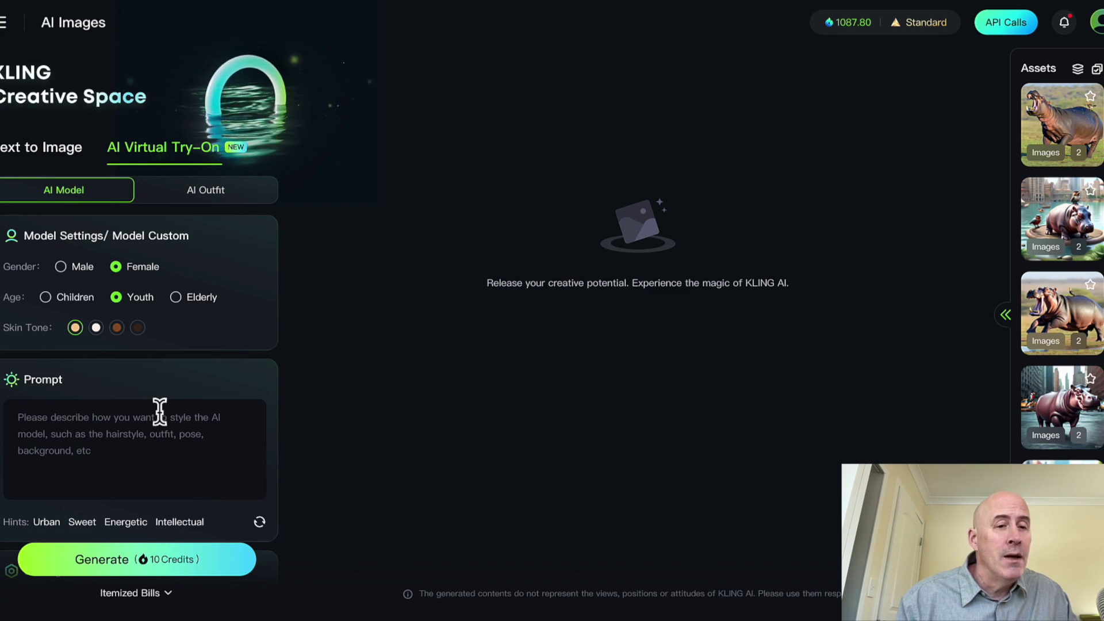
{"action": "mouse_move", "coordinate": [111, 49]}
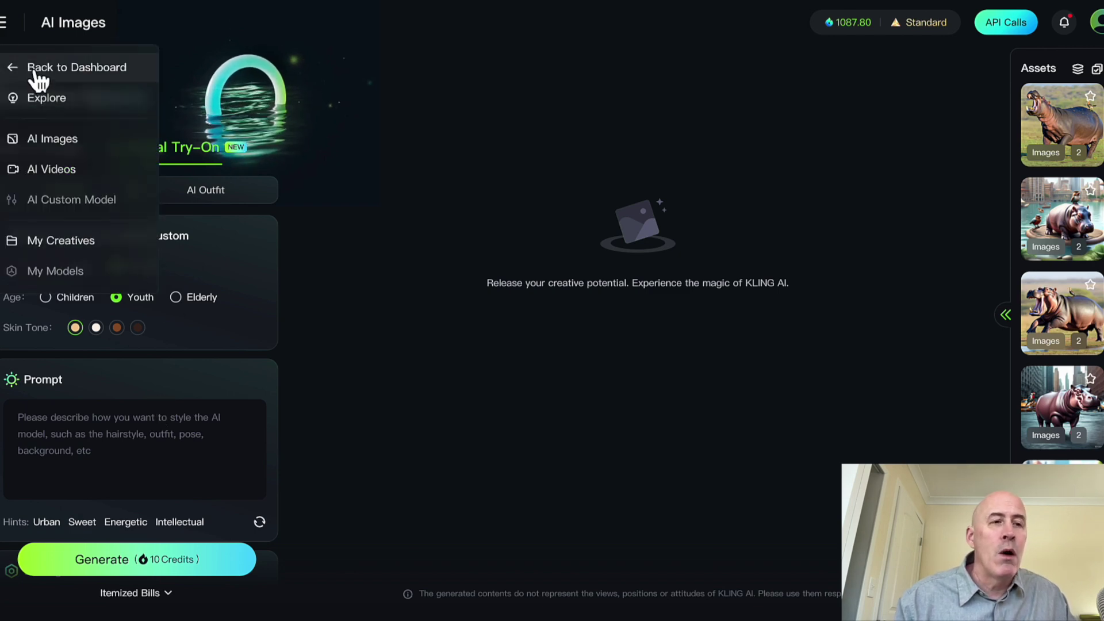
Go to AI Videos to reach the Image to Video tab with the KLING 1.5 model.
{"action": "left_click", "coordinate": [56, 173]}
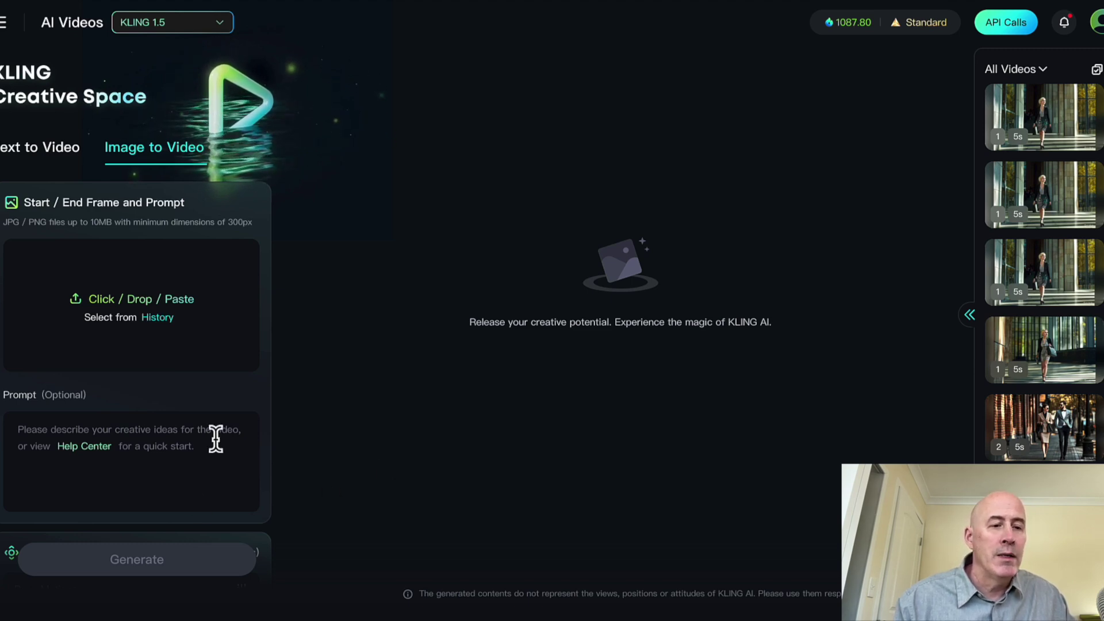
{"action": "scroll", "coordinate": [217, 443], "scroll_direction": "down", "scroll_amount": 4}
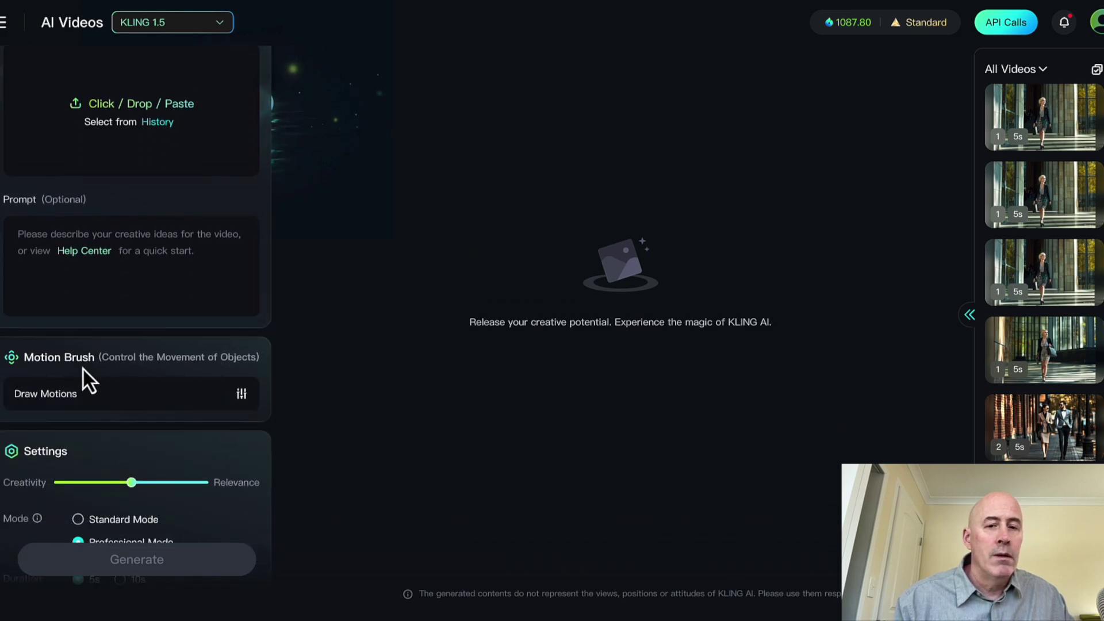
{"action": "scroll", "coordinate": [84, 369], "scroll_direction": "up", "scroll_amount": 4}
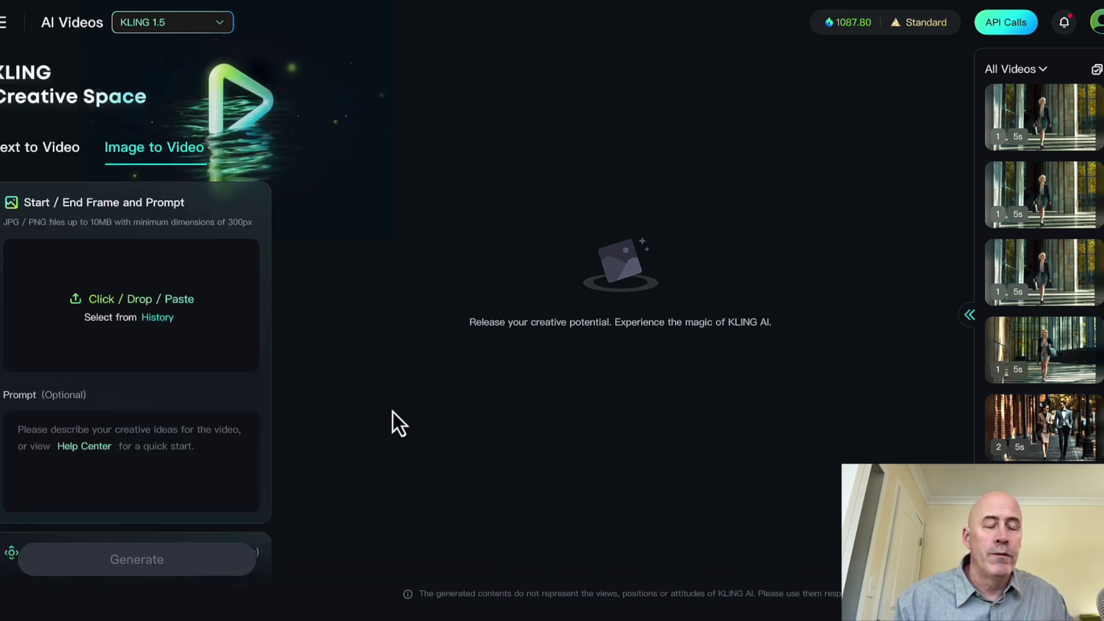
Set the first cowgirl image from the History's AI Outfit folder as the start frame.
{"action": "left_click", "coordinate": [157, 318]}
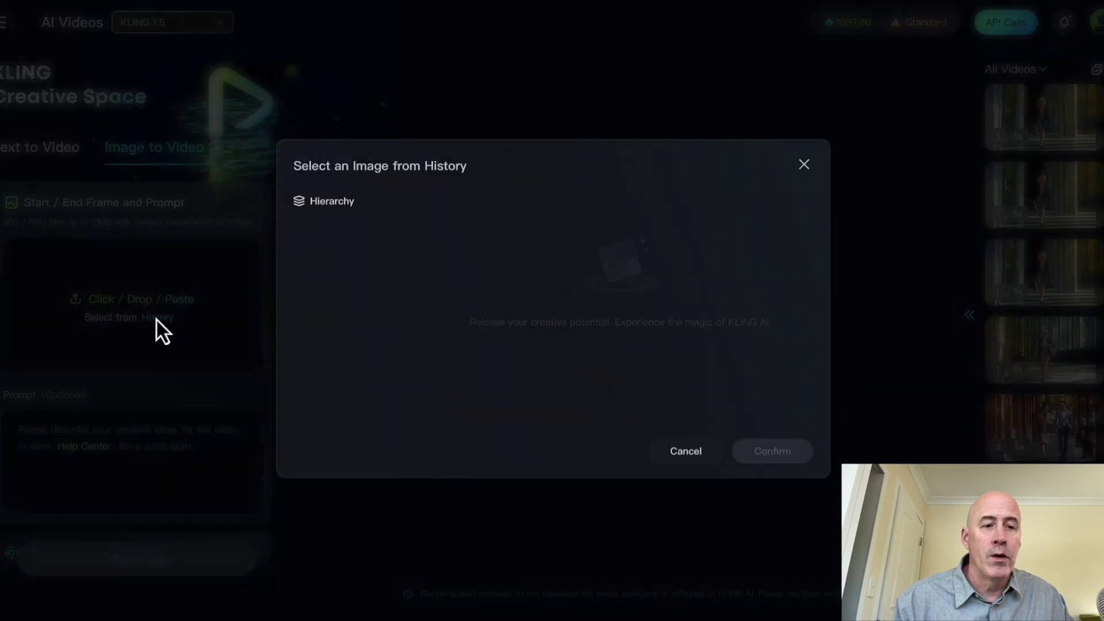
{"action": "scroll", "coordinate": [658, 342], "scroll_direction": "down", "scroll_amount": 1}
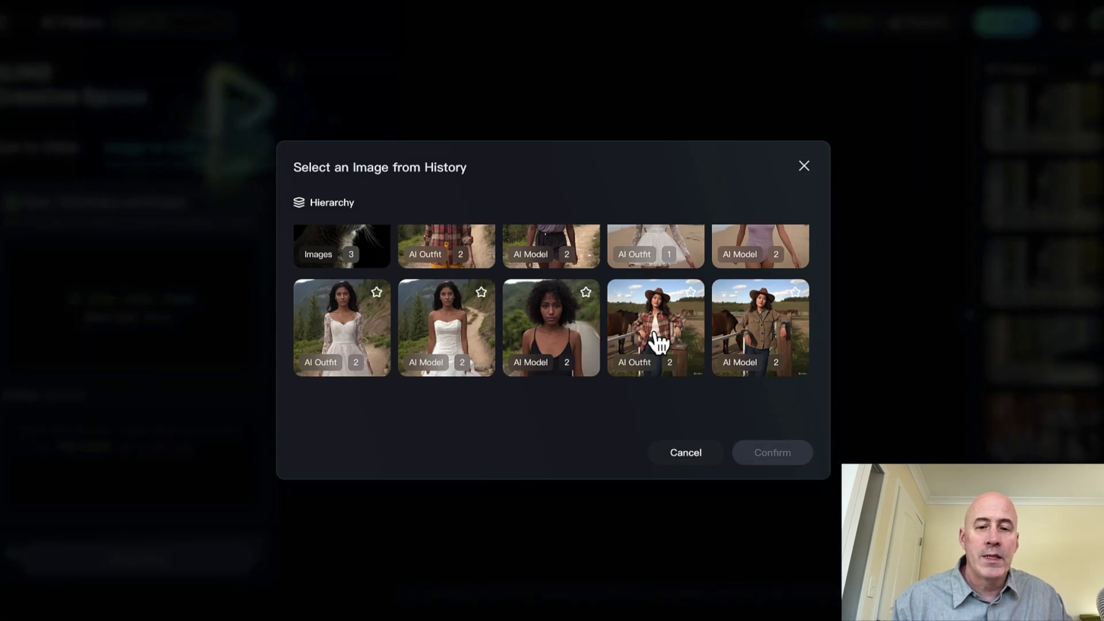
{"action": "left_click", "coordinate": [659, 342]}
{"action": "left_click", "coordinate": [348, 289]}
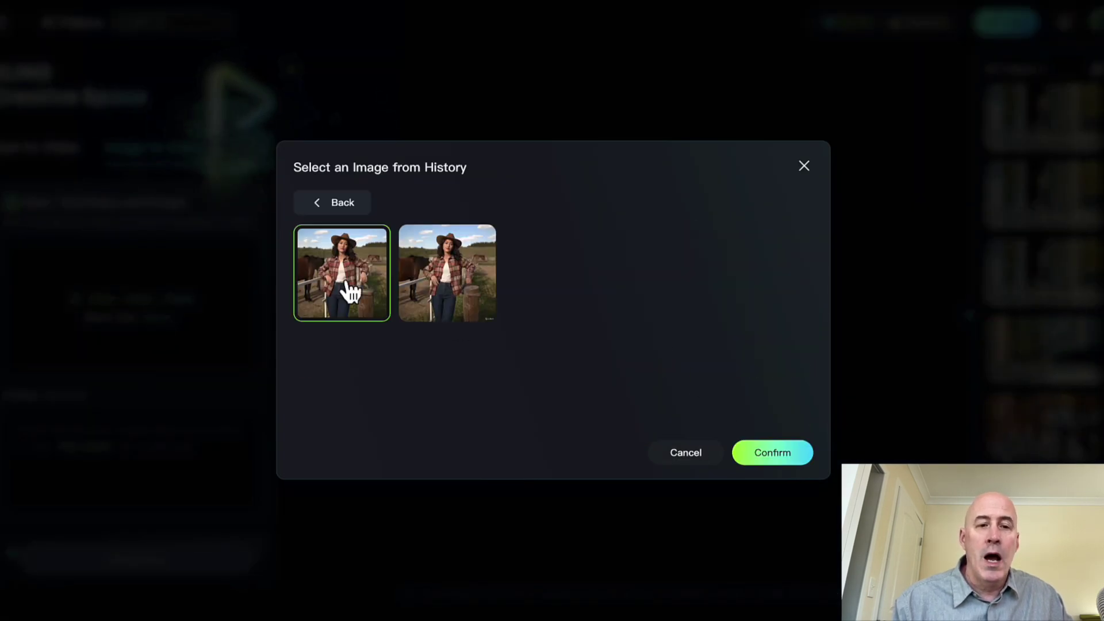
{"action": "left_click", "coordinate": [771, 454]}
{"action": "scroll", "coordinate": [219, 461], "scroll_direction": "down", "scroll_amount": 1}
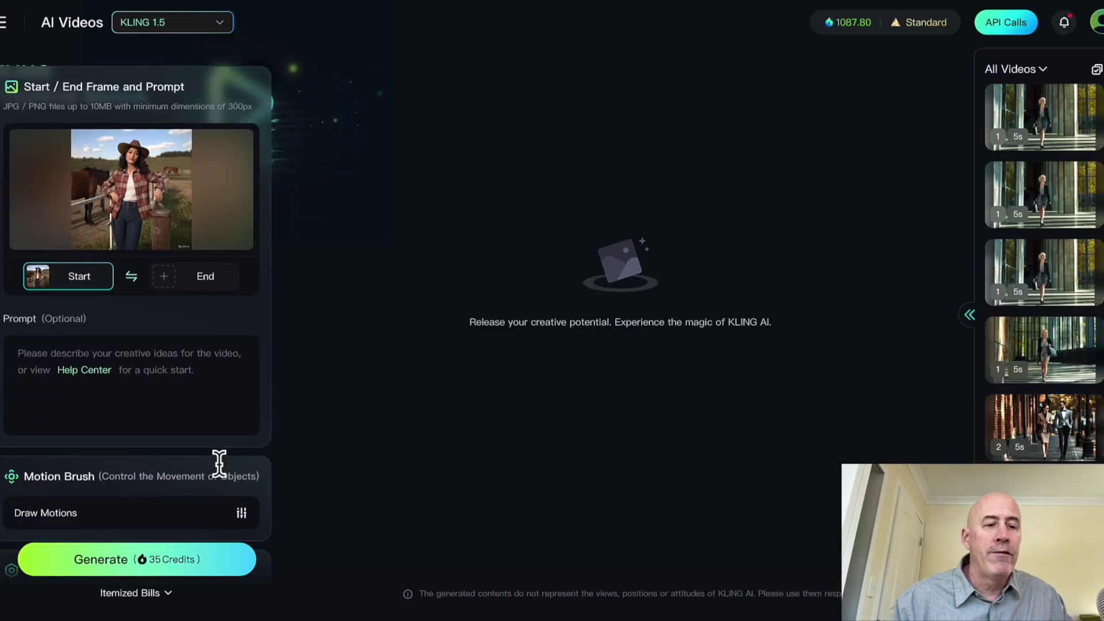
{"action": "scroll", "coordinate": [219, 461], "scroll_direction": "down", "scroll_amount": 1}
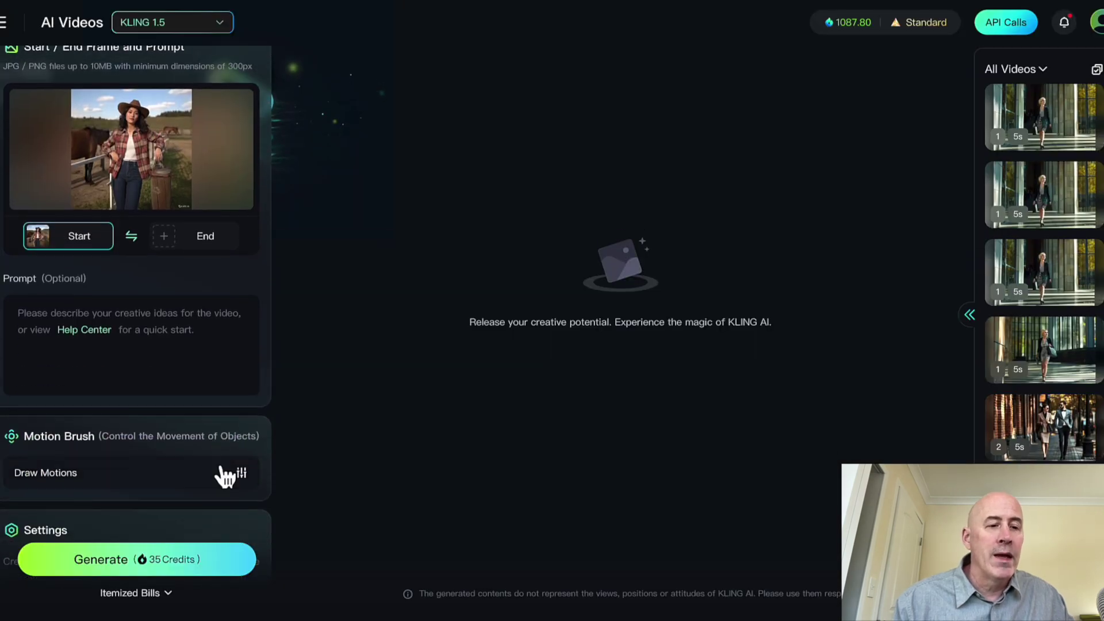
Enter the prompt 'model moves to the right side of the screen and then looks at the camera'.
{"action": "left_click", "coordinate": [137, 323]}
{"action": "type", "text": "model mov"}
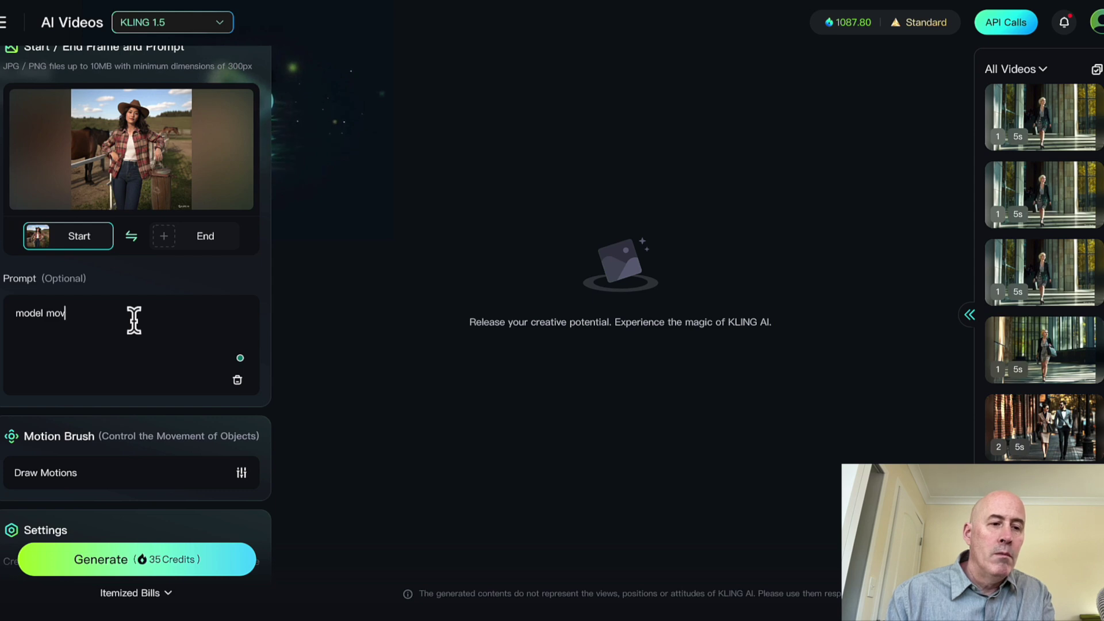
{"action": "type", "text": "es to the "}
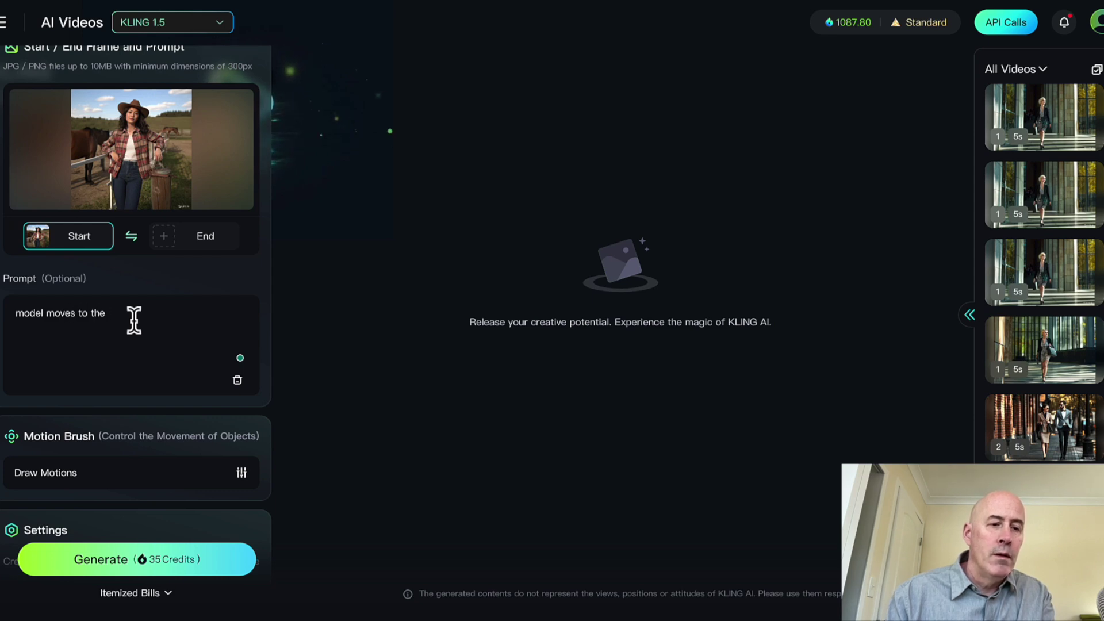
{"action": "type", "text": "right"}
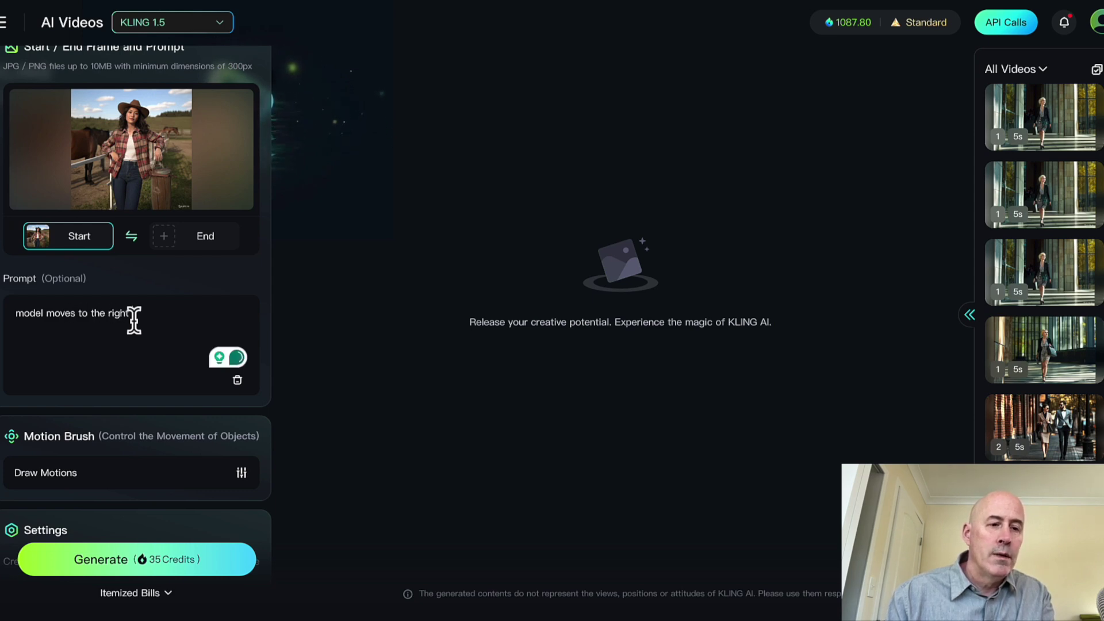
{"action": "type", "text": " side of the s"}
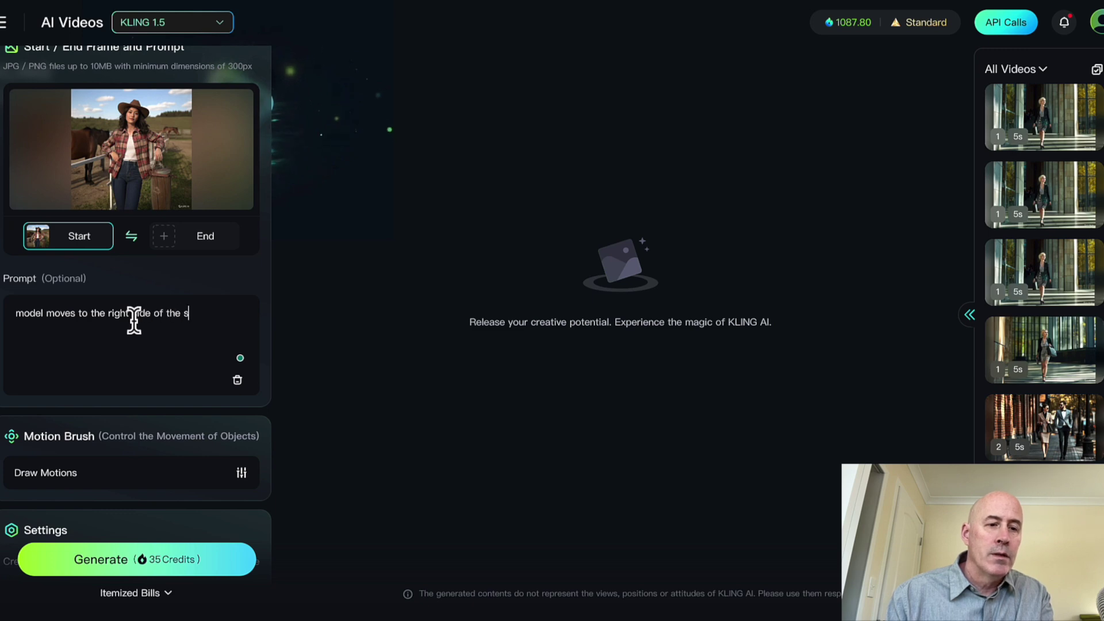
{"action": "type", "text": "creen and "}
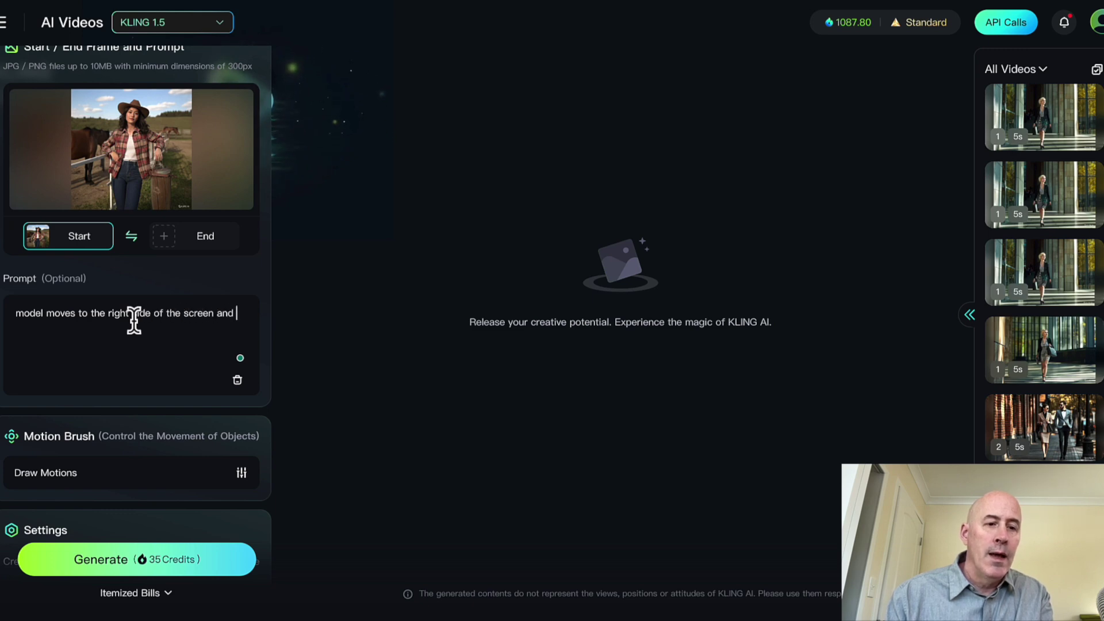
{"action": "type", "text": "then looks "}
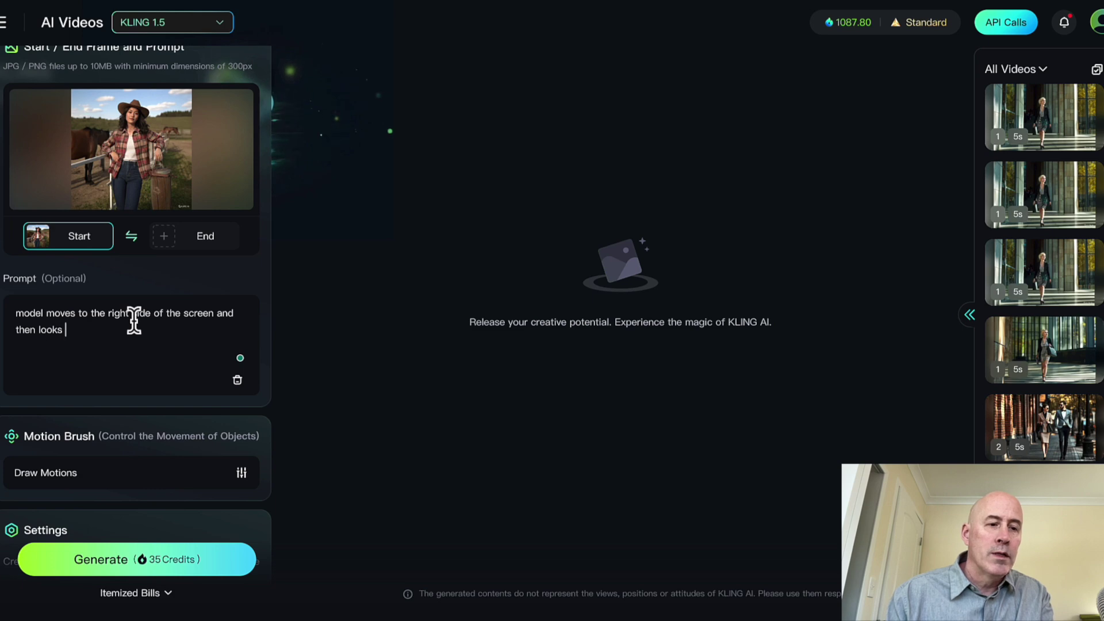
{"action": "type", "text": "at the camer"}
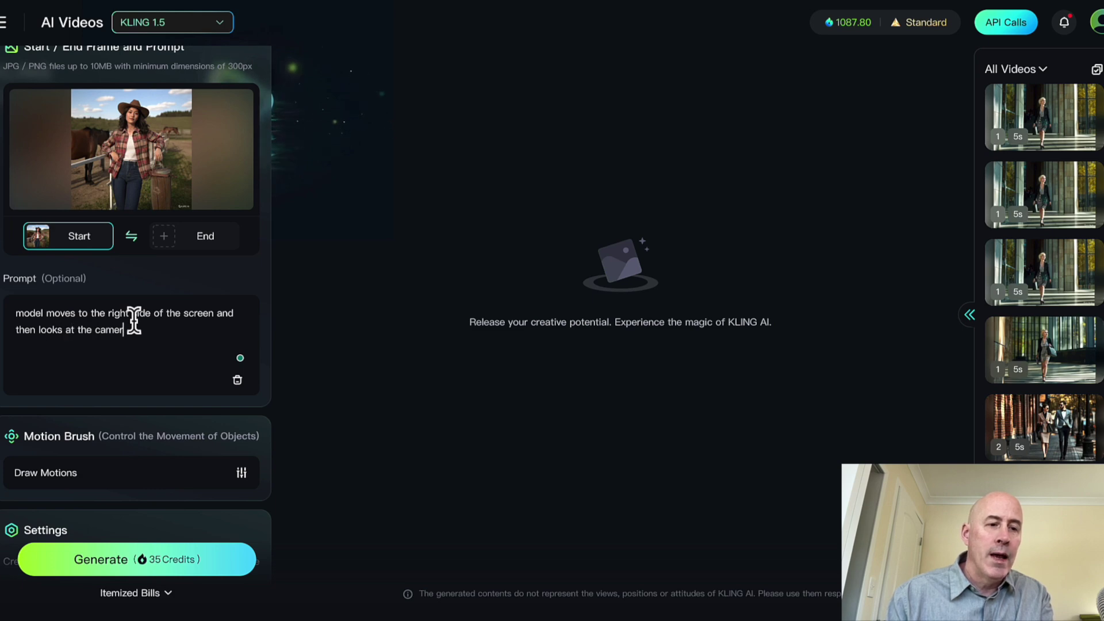
{"action": "type", "text": "a"}
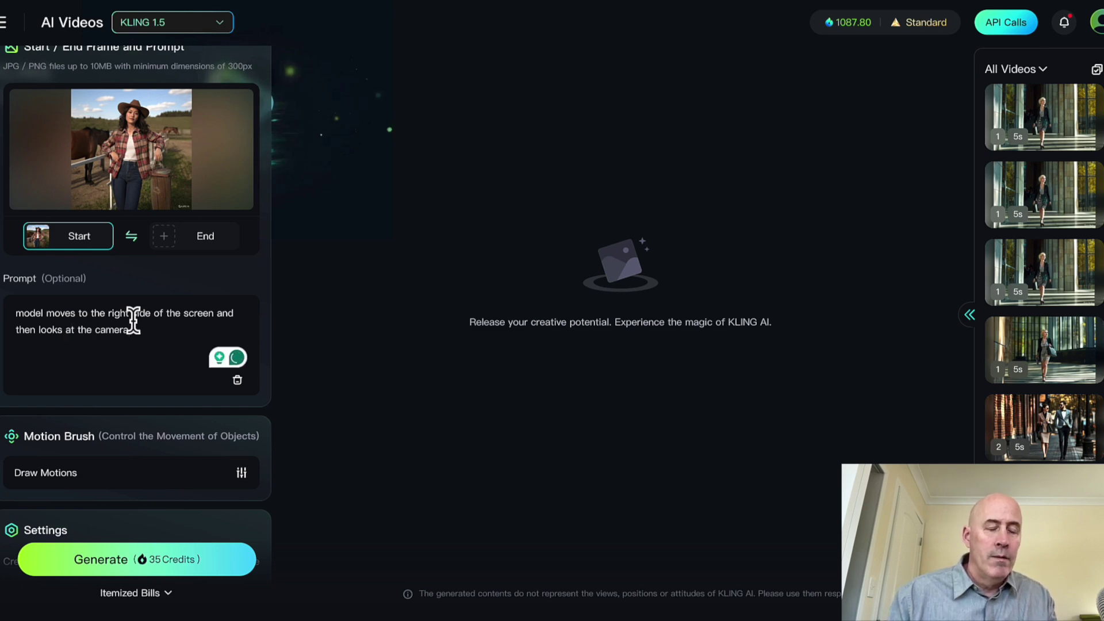
In Motion Brush, try auto-segmentation on the face and set the brush size to 22.
{"action": "left_click", "coordinate": [57, 480]}
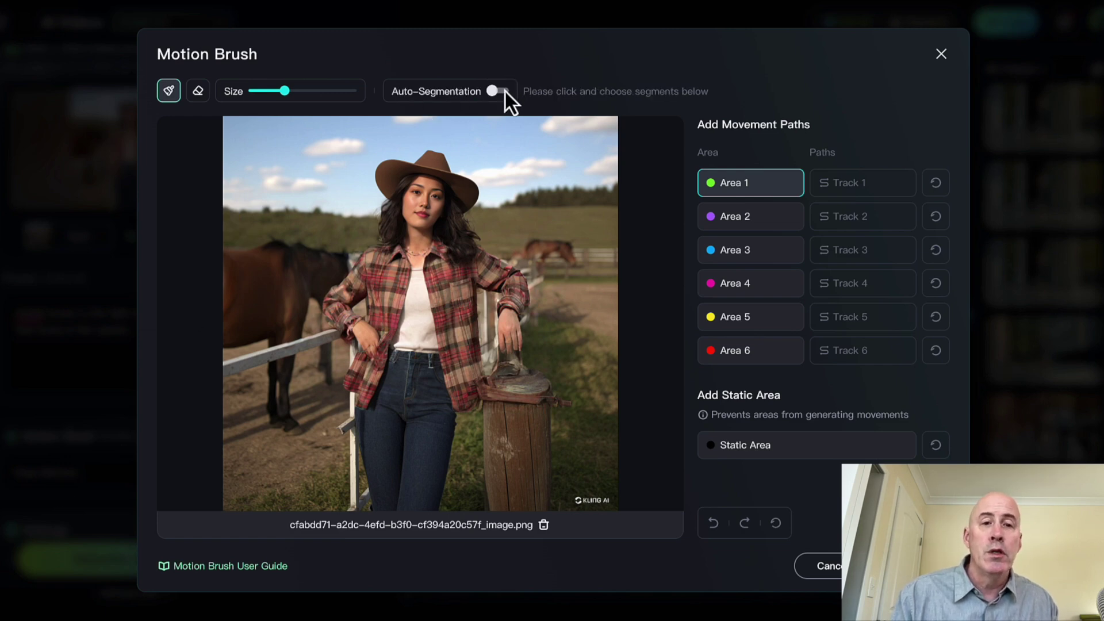
{"action": "left_click", "coordinate": [505, 89]}
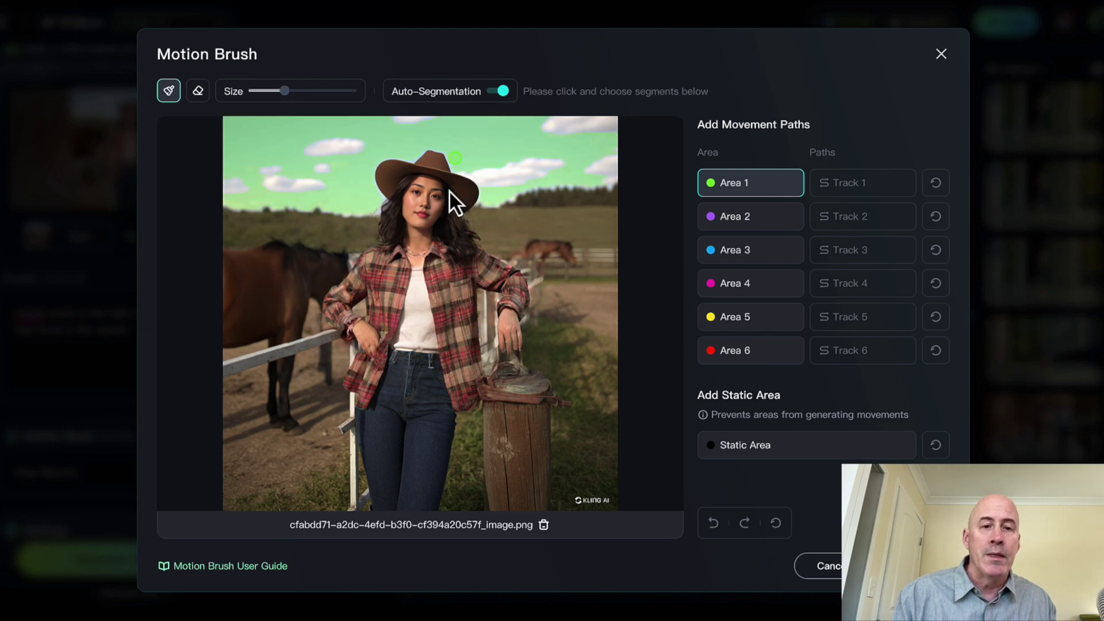
{"action": "left_click", "coordinate": [424, 227]}
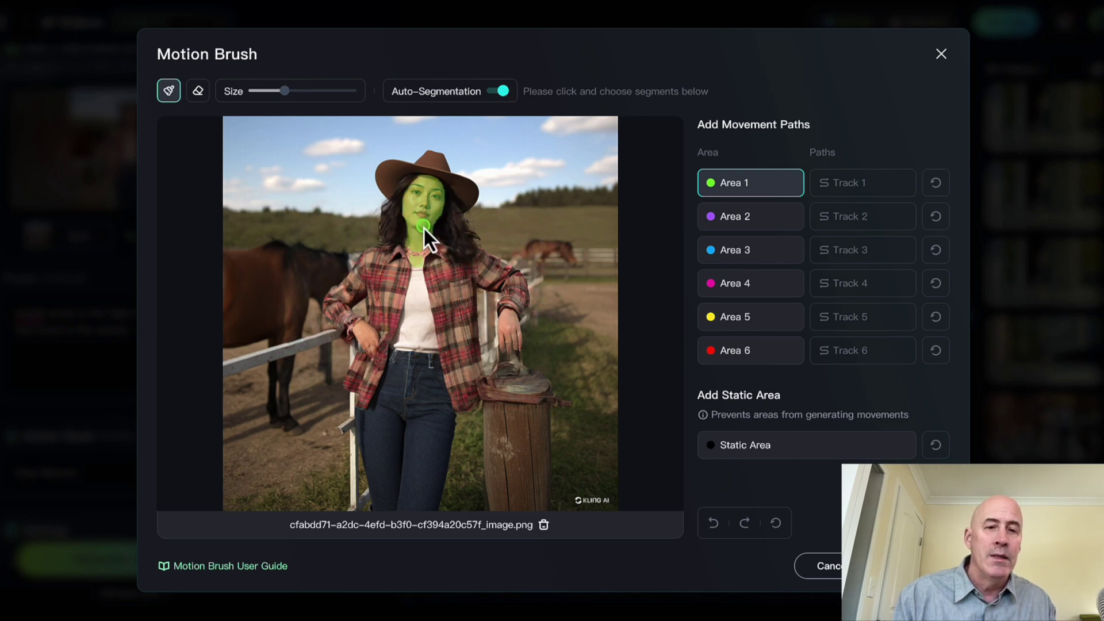
{"action": "left_click", "coordinate": [423, 227]}
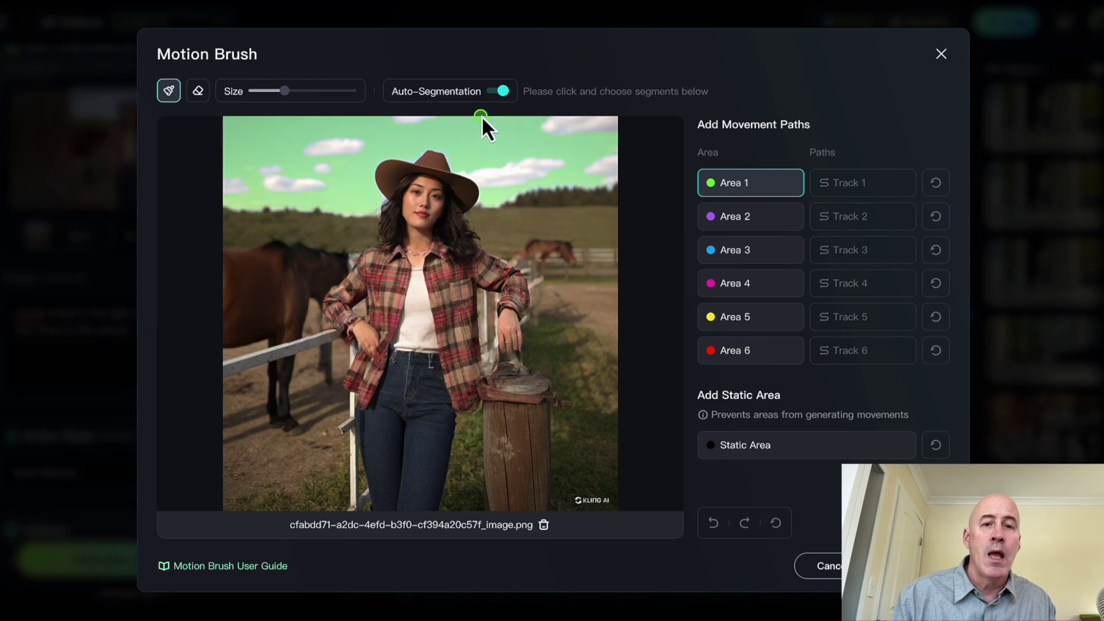
{"action": "left_click", "coordinate": [501, 91]}
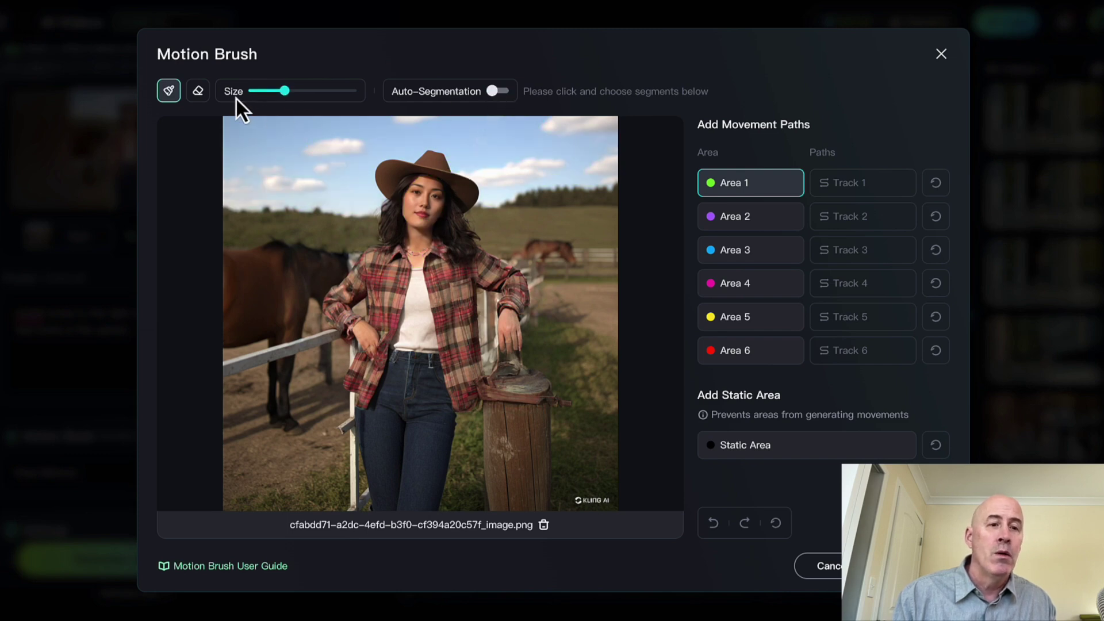
{"action": "mouse_move", "coordinate": [288, 95]}
{"action": "left_mouse_down"}
{"action": "mouse_move", "coordinate": [332, 99]}
{"action": "mouse_move", "coordinate": [290, 102]}
{"action": "left_mouse_up"}
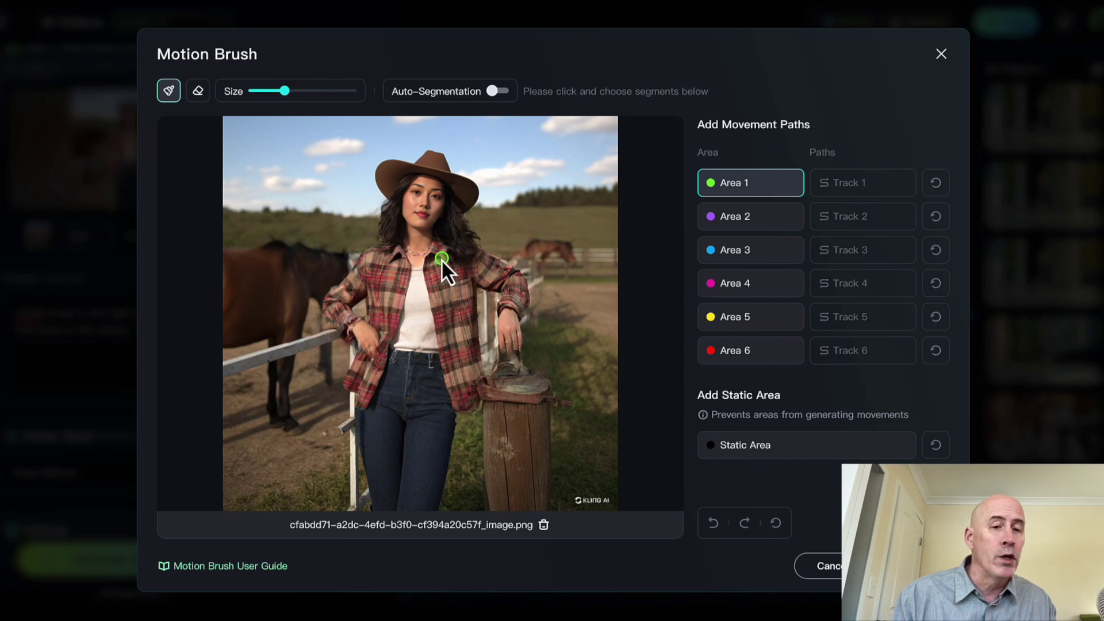
{"action": "left_click", "coordinate": [498, 92]}
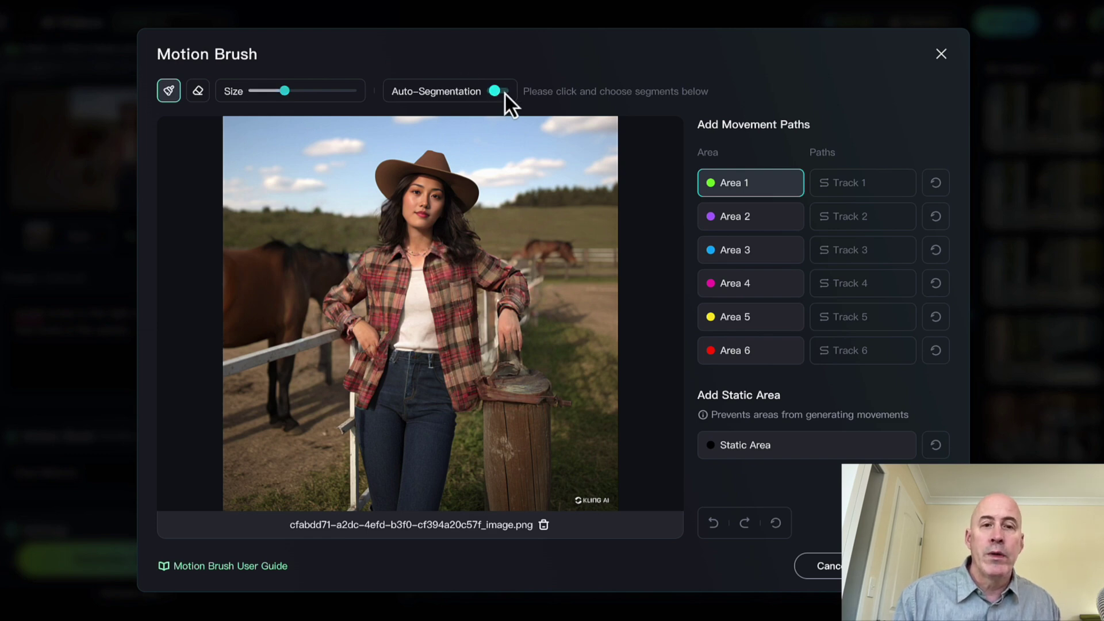
Add the cowgirl's face, jacket, jeans, hat, hair, right hand and shirt to Area 1.
{"action": "left_click", "coordinate": [423, 206]}
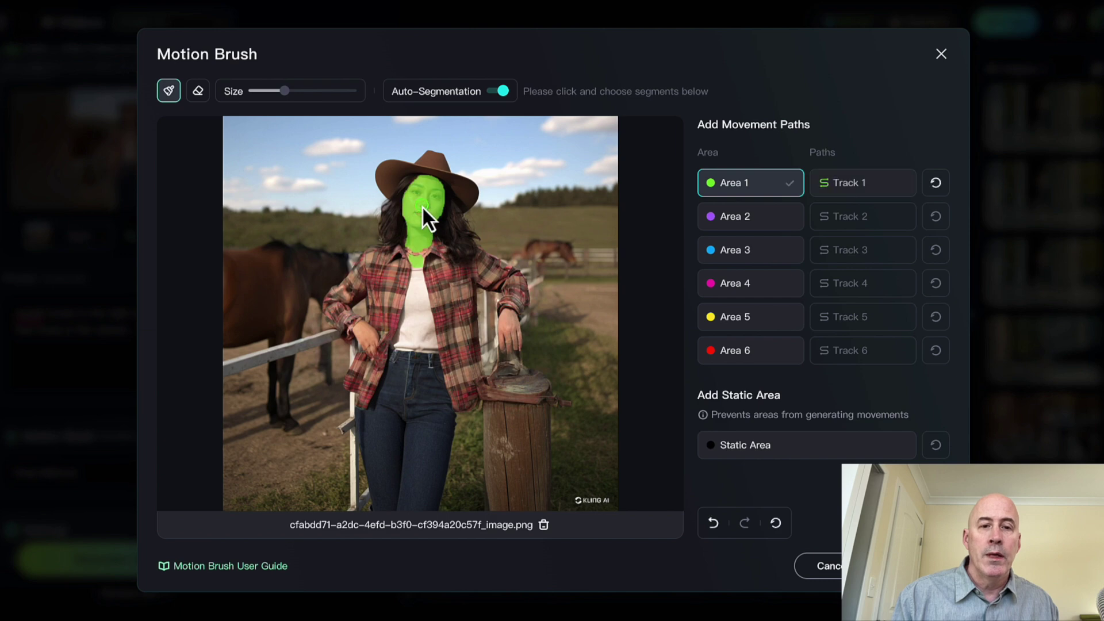
{"action": "left_click", "coordinate": [388, 298]}
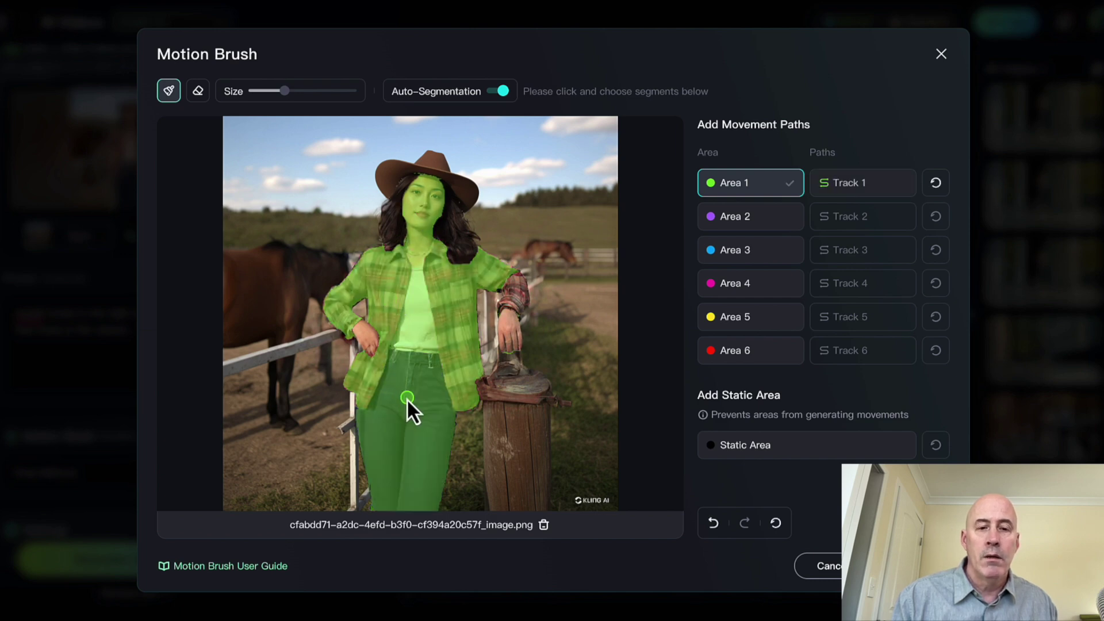
{"action": "left_click", "coordinate": [416, 427]}
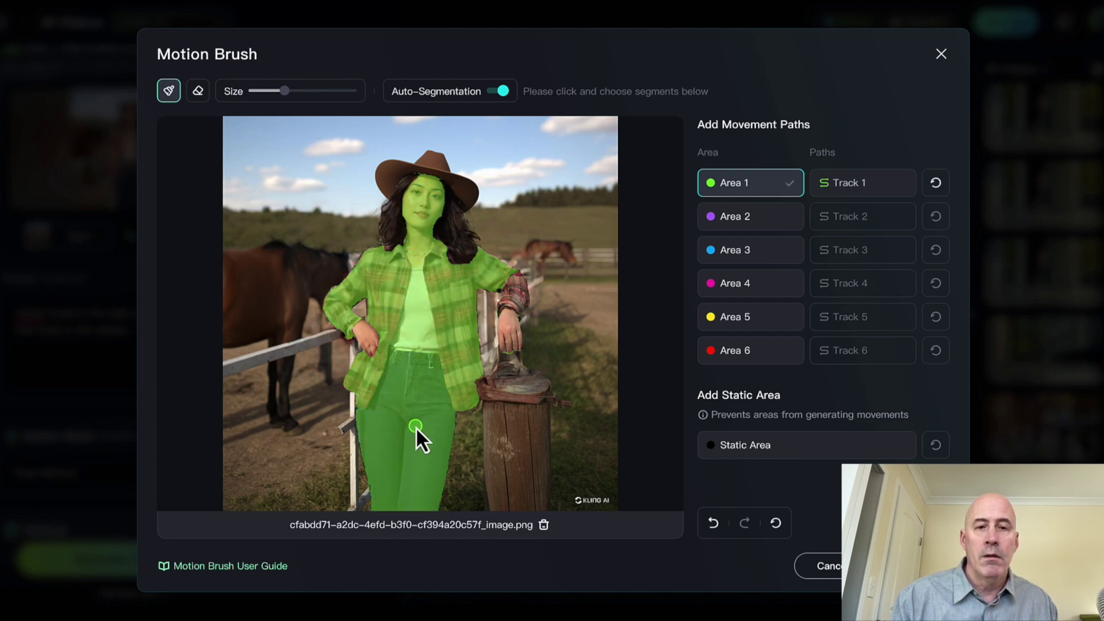
{"action": "left_click", "coordinate": [430, 167]}
{"action": "left_click", "coordinate": [457, 206]}
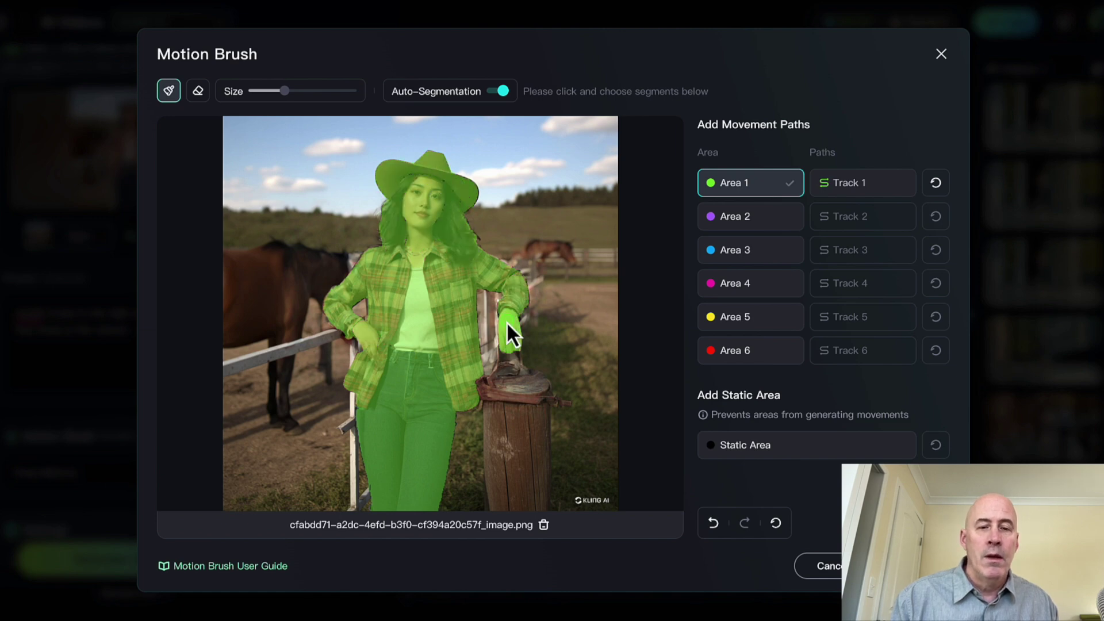
{"action": "left_click", "coordinate": [506, 322]}
{"action": "left_click", "coordinate": [366, 282]}
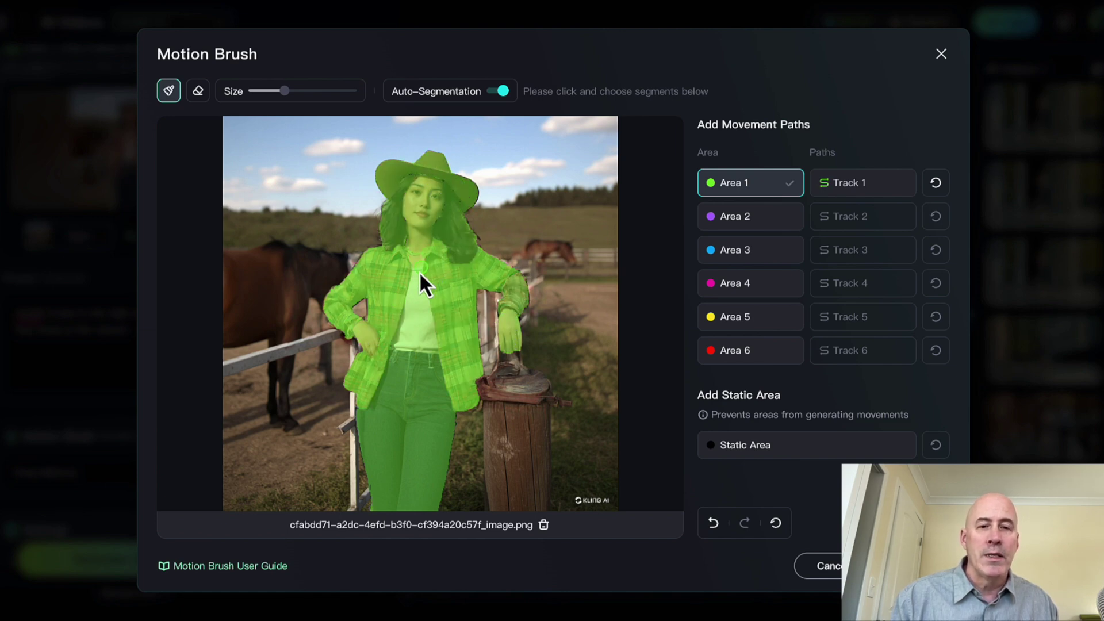
{"action": "left_click", "coordinate": [409, 325]}
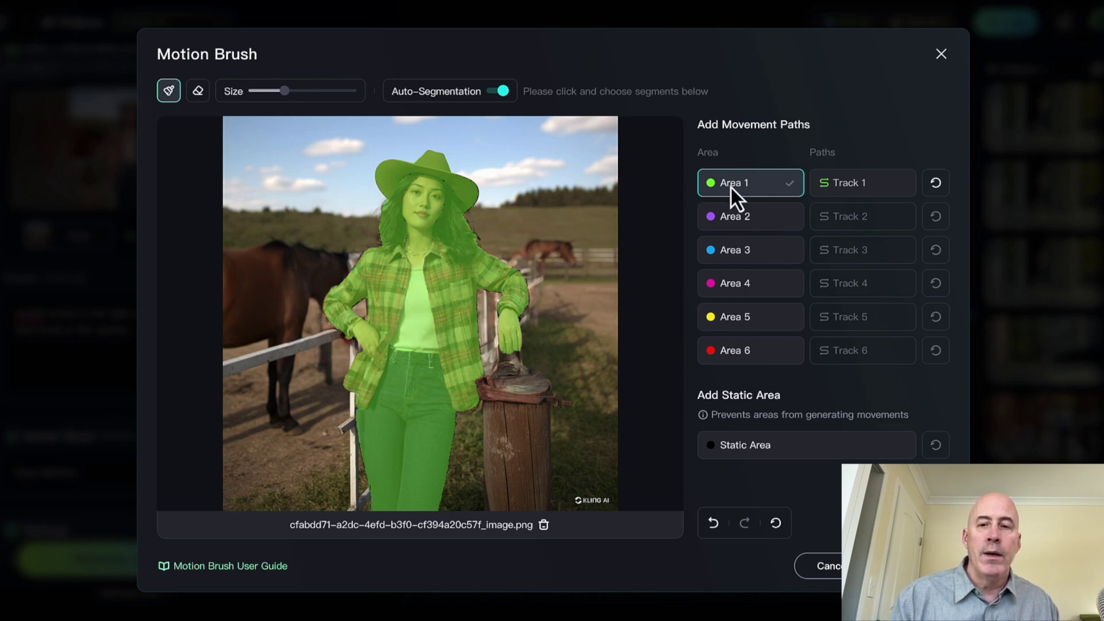
Draw Track 1 as a rightward path for the cowgirl.
{"action": "left_click", "coordinate": [841, 191]}
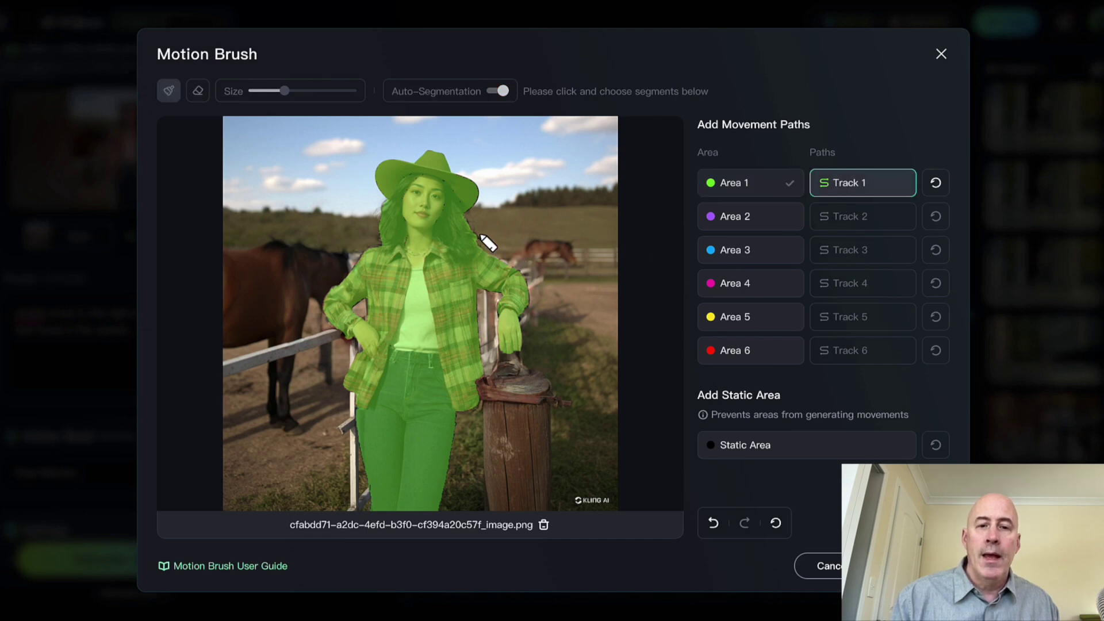
{"action": "left_click_drag", "start_coordinate": [479, 235], "coordinate": [601, 237]}
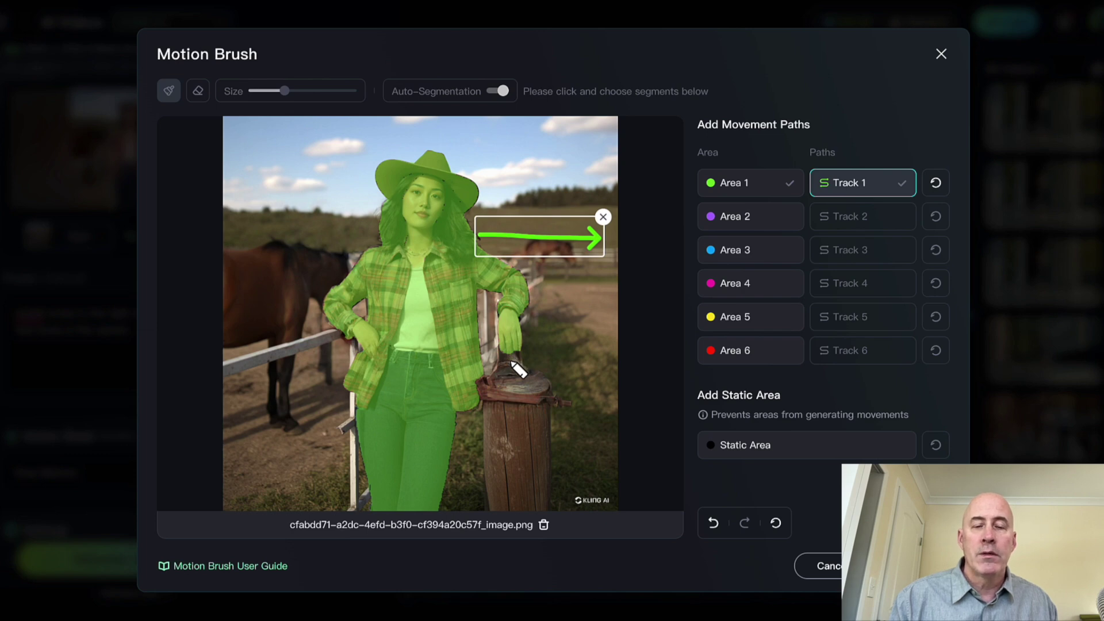
{"action": "left_click", "coordinate": [736, 216]}
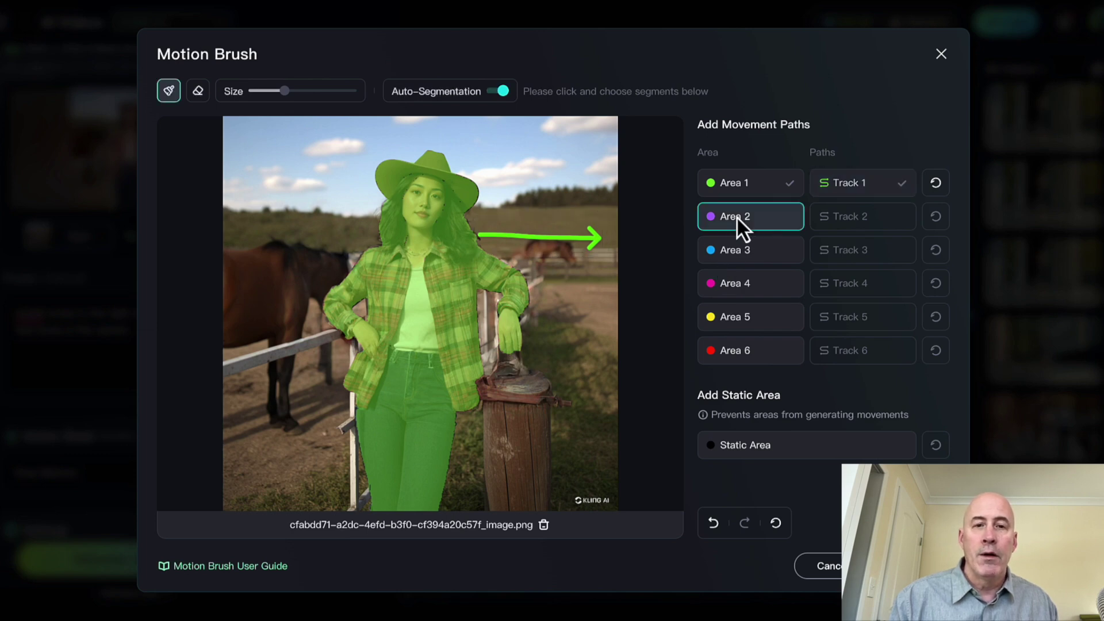
Mark the left horse as Area 2 with an up-and-left Track 2, then confirm both paths.
{"action": "left_click", "coordinate": [271, 282]}
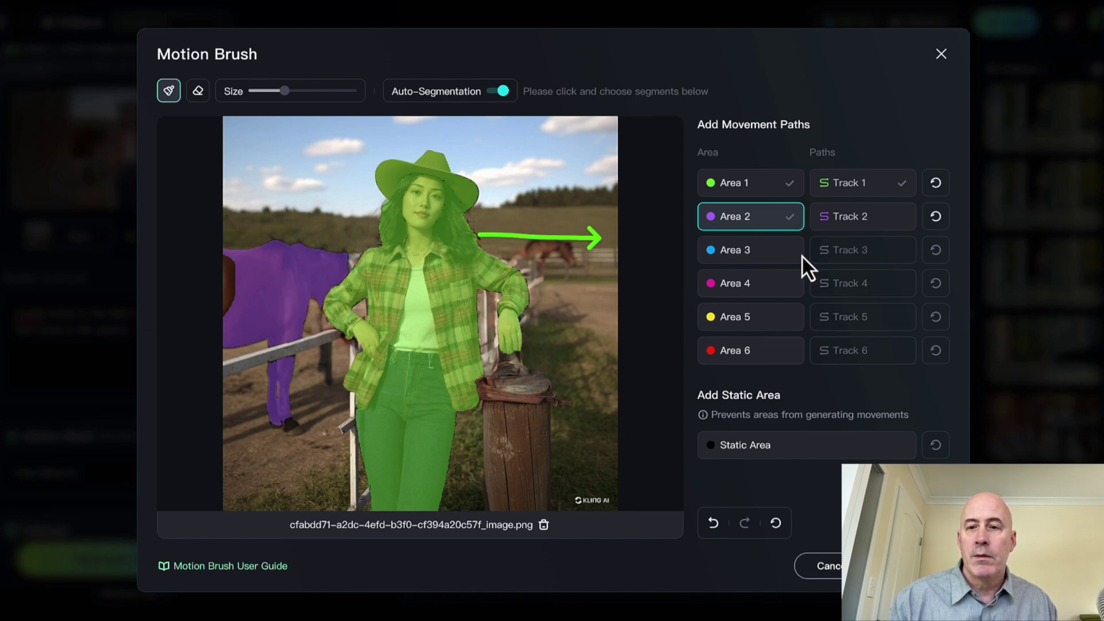
{"action": "left_click", "coordinate": [852, 216]}
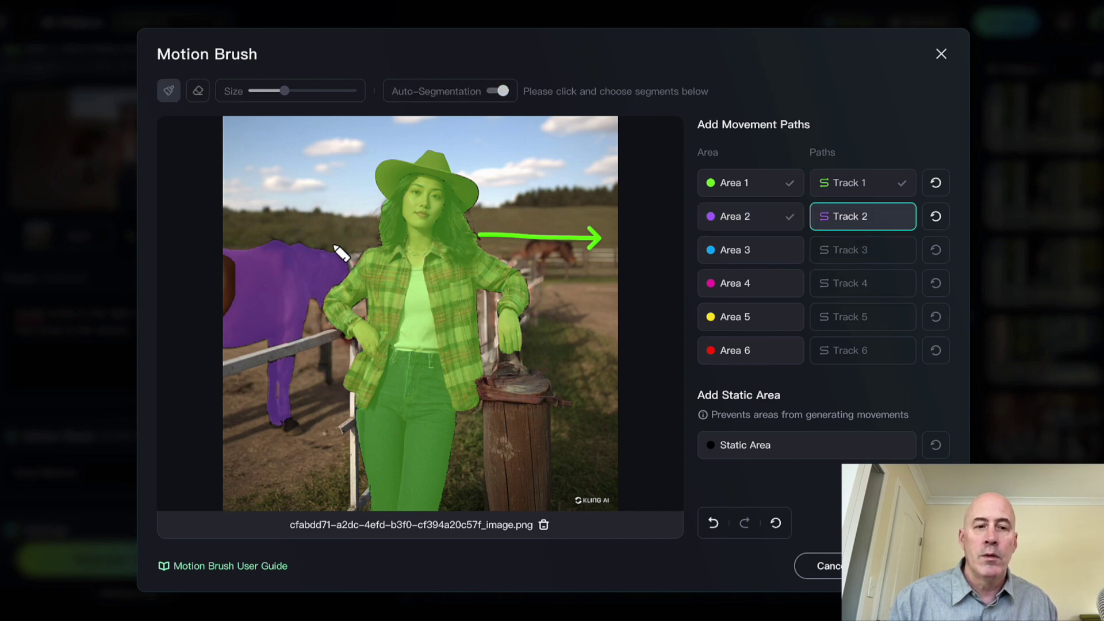
{"action": "mouse_move", "coordinate": [334, 248]}
{"action": "left_mouse_down"}
{"action": "mouse_move", "coordinate": [320, 230]}
{"action": "mouse_move", "coordinate": [237, 221]}
{"action": "left_mouse_up"}
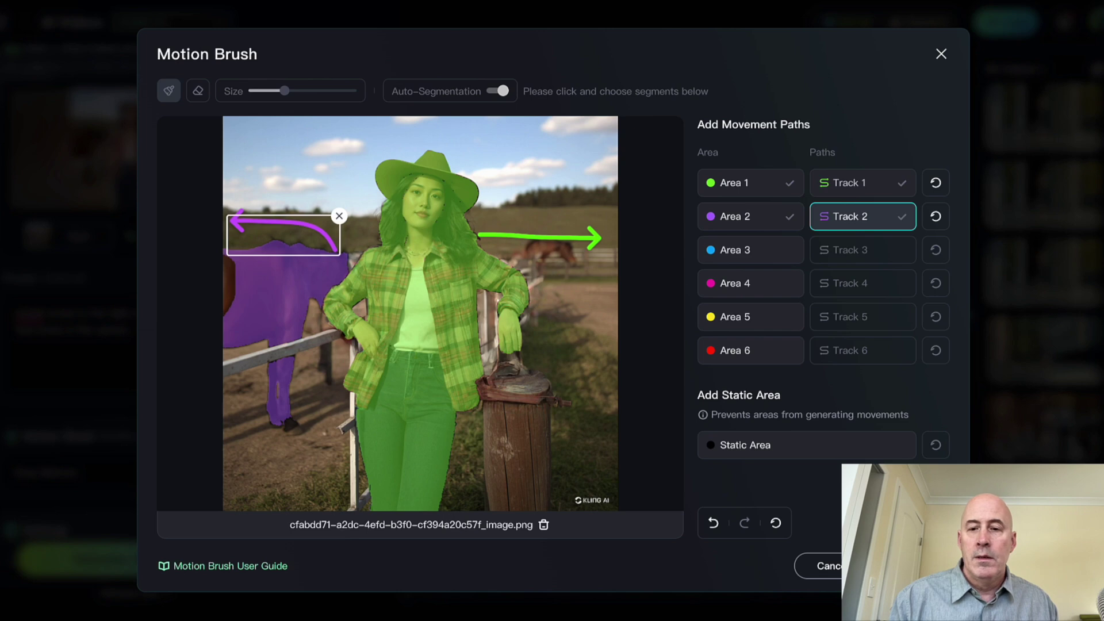
{"action": "left_click", "coordinate": [897, 566]}
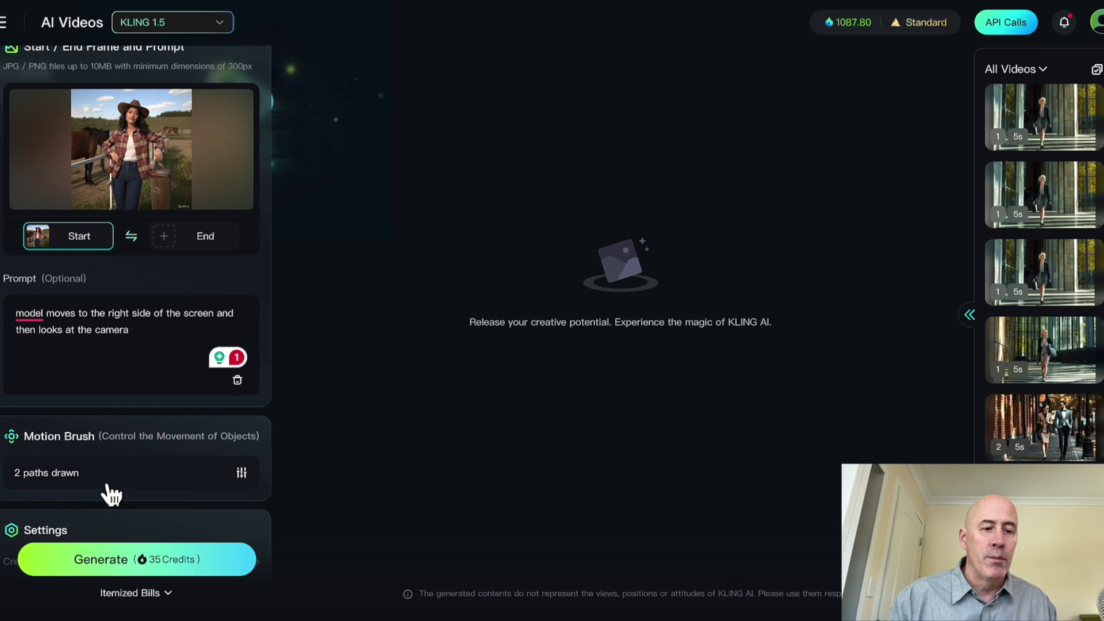
{"action": "scroll", "coordinate": [121, 544], "scroll_direction": "down", "scroll_amount": 1}
{"action": "scroll", "coordinate": [121, 540], "scroll_direction": "down", "scroll_amount": 4}
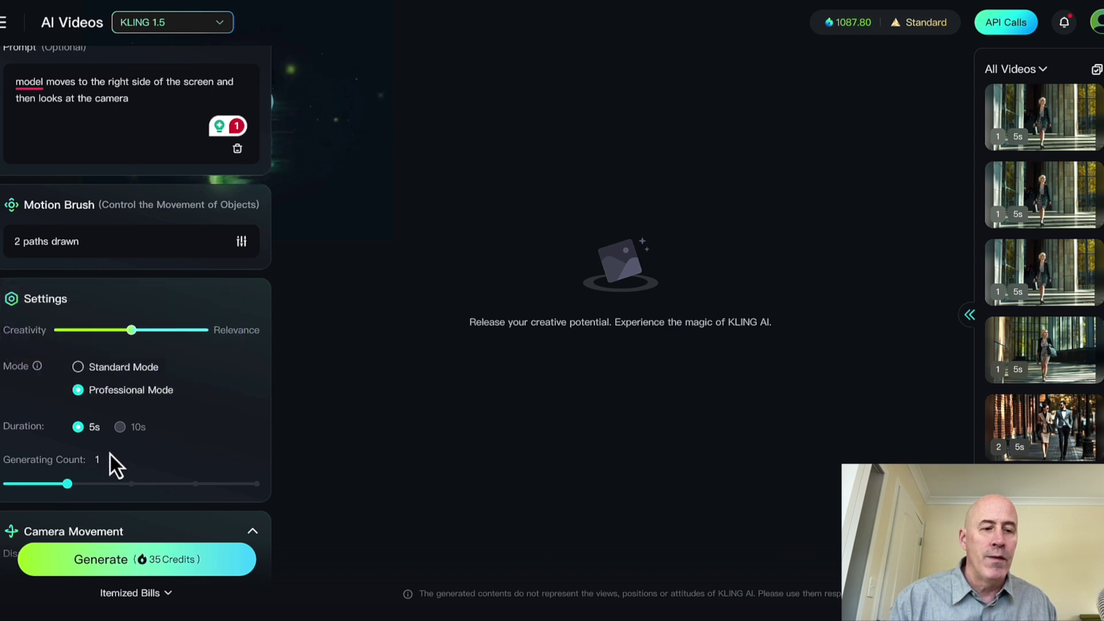
{"action": "scroll", "coordinate": [109, 452], "scroll_direction": "down", "scroll_amount": 1}
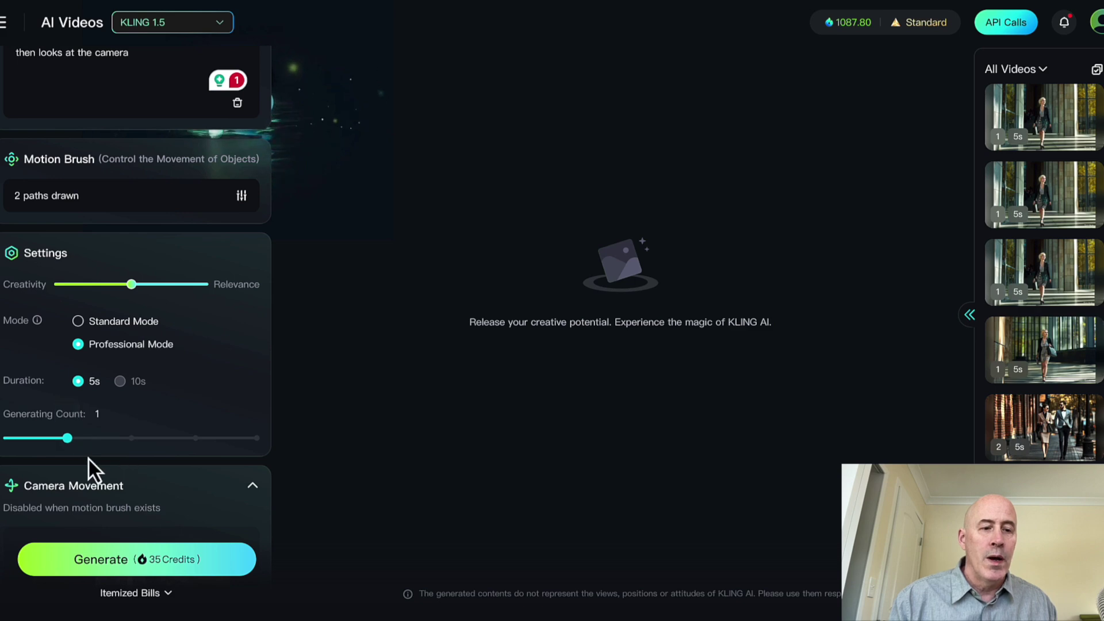
{"action": "mouse_move", "coordinate": [75, 450]}
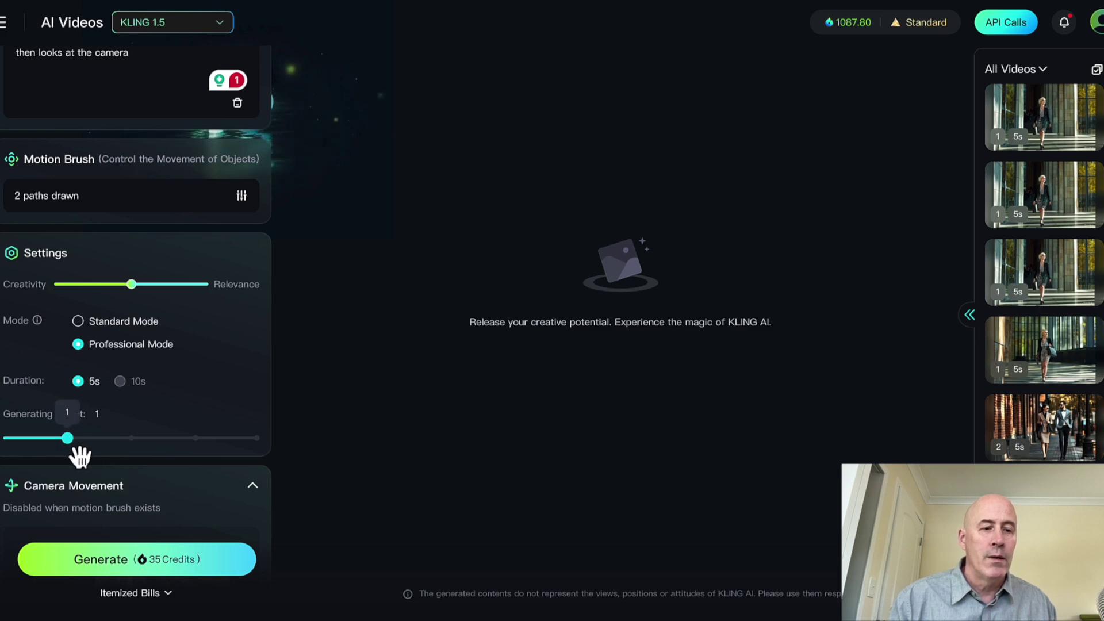
{"action": "scroll", "coordinate": [74, 449], "scroll_direction": "down", "scroll_amount": 1}
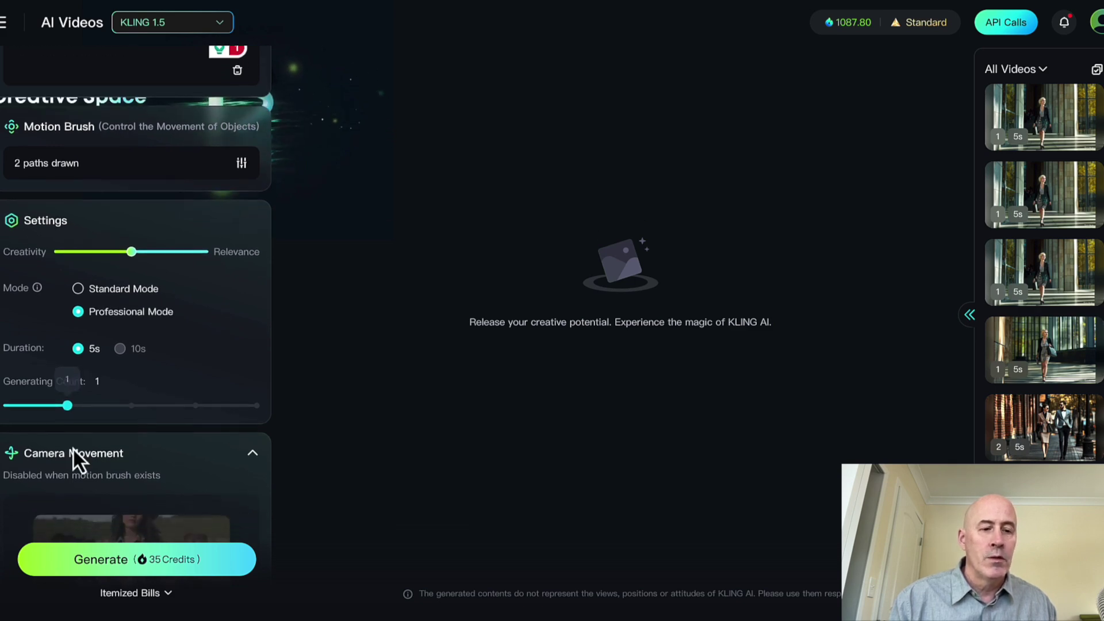
{"action": "scroll", "coordinate": [72, 447], "scroll_direction": "down", "scroll_amount": 1}
{"action": "scroll", "coordinate": [102, 436], "scroll_direction": "down", "scroll_amount": 2}
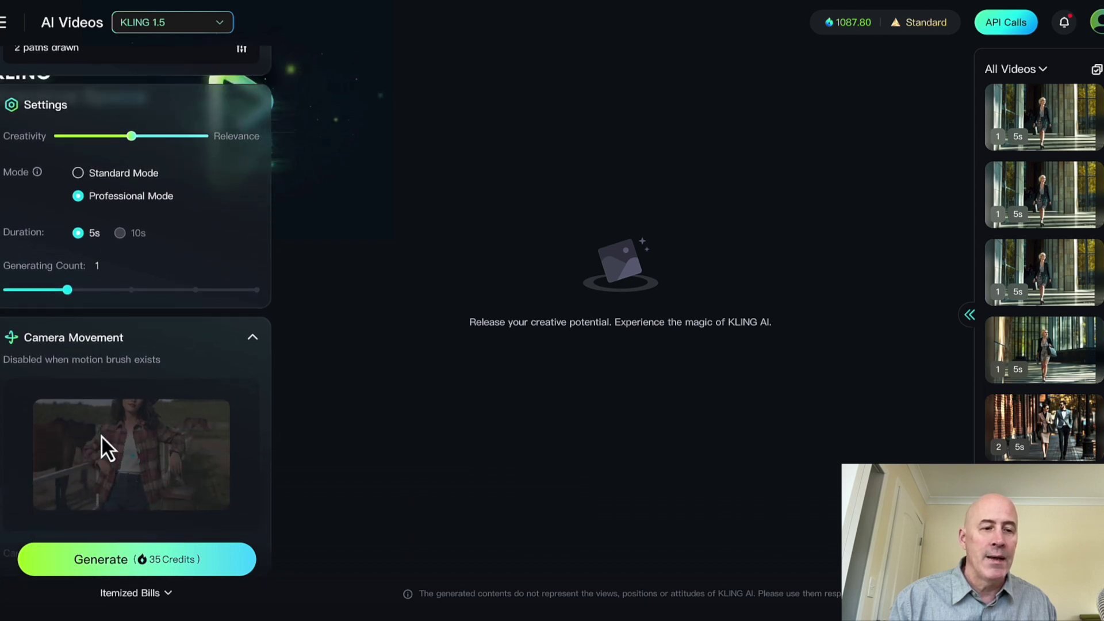
{"action": "scroll", "coordinate": [102, 436], "scroll_direction": "down", "scroll_amount": 4}
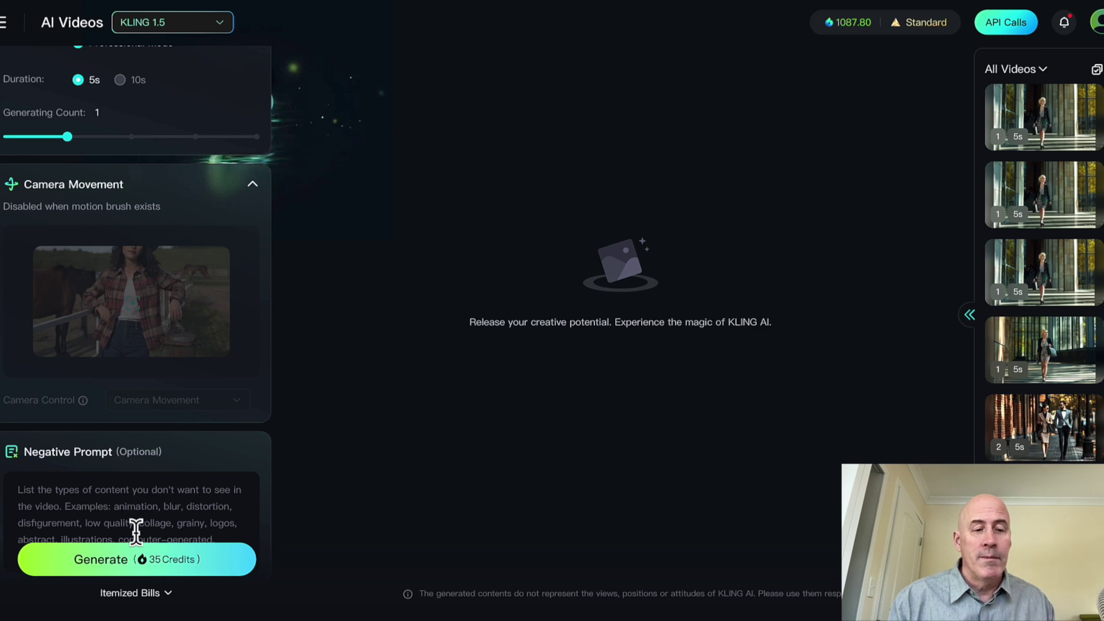
{"action": "left_click", "coordinate": [126, 570]}
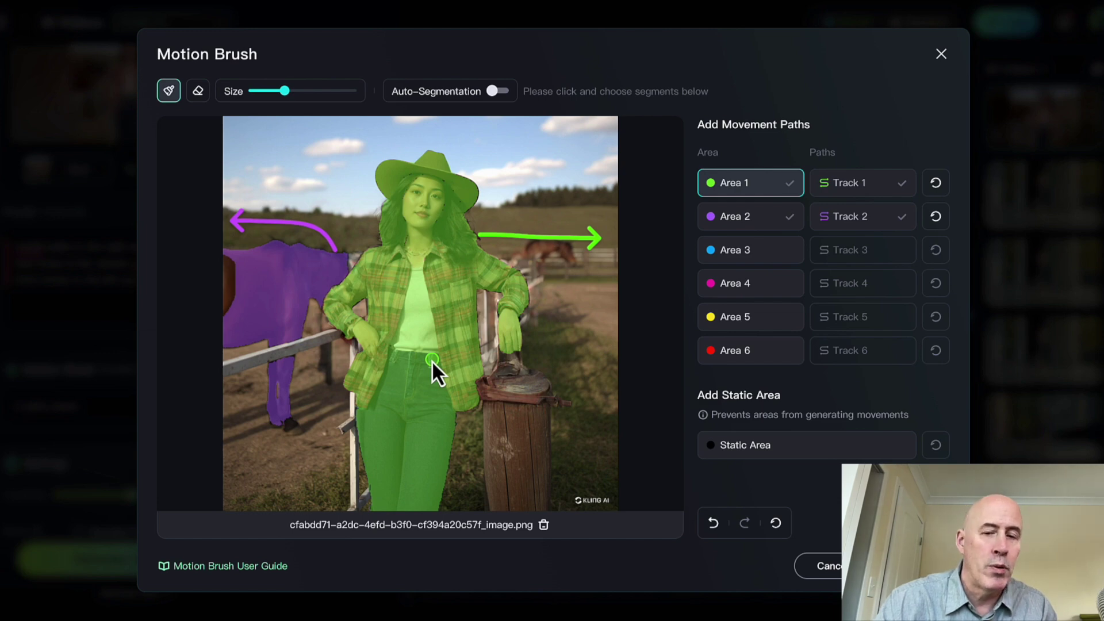
Paint the sky and lower-left ground as a static area with an enlarged brush.
{"action": "left_click", "coordinate": [708, 447]}
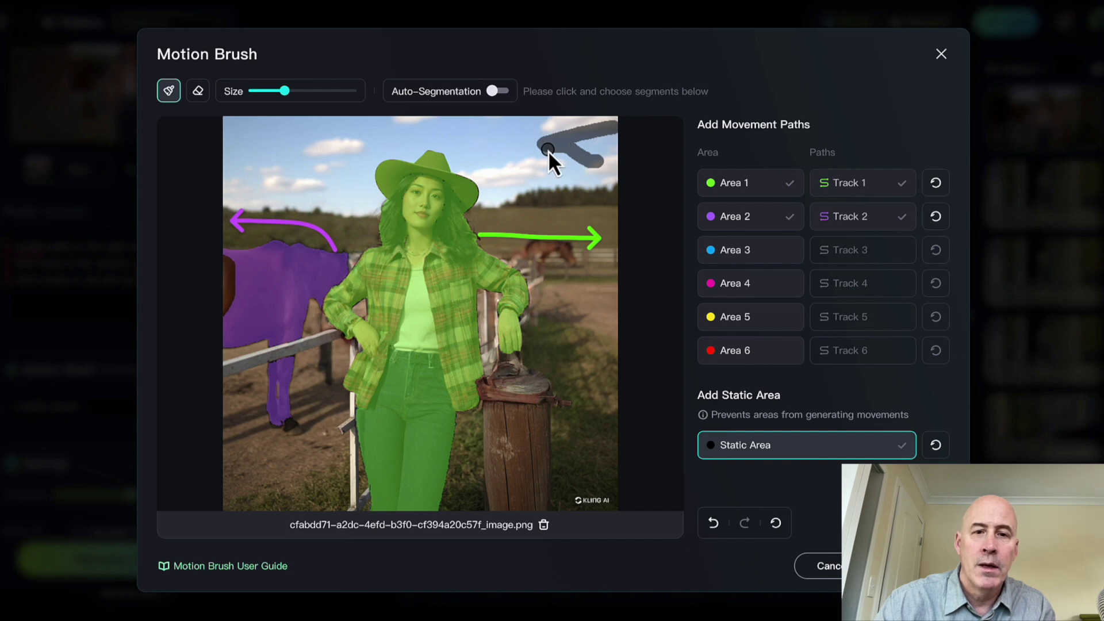
{"action": "left_click_drag", "start_coordinate": [548, 151], "coordinate": [332, 136]}
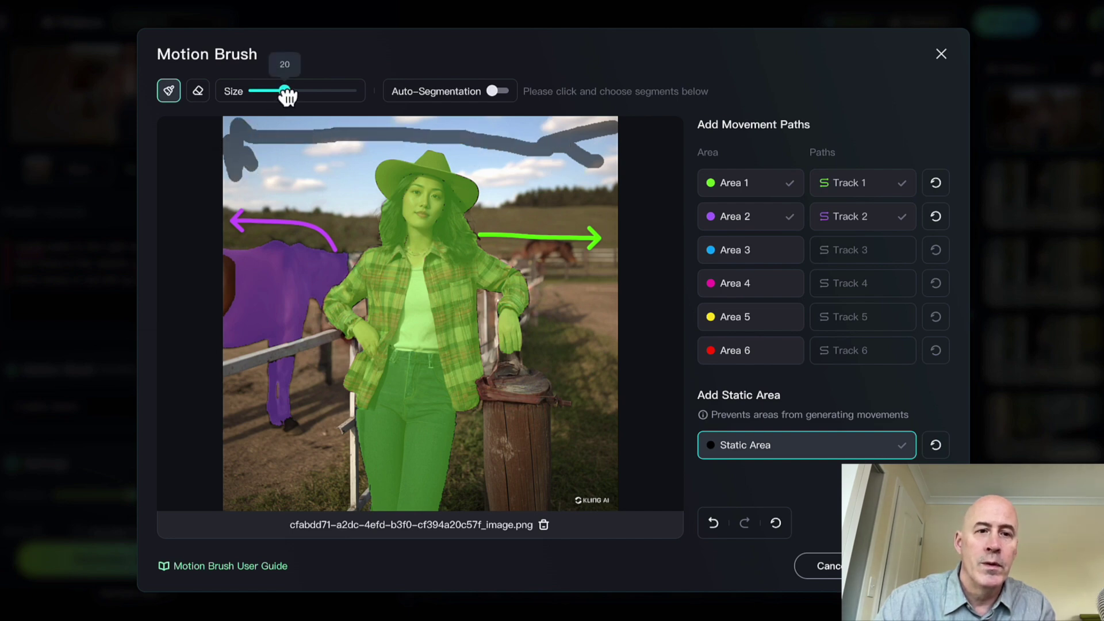
{"action": "left_click_drag", "start_coordinate": [286, 92], "coordinate": [326, 91]}
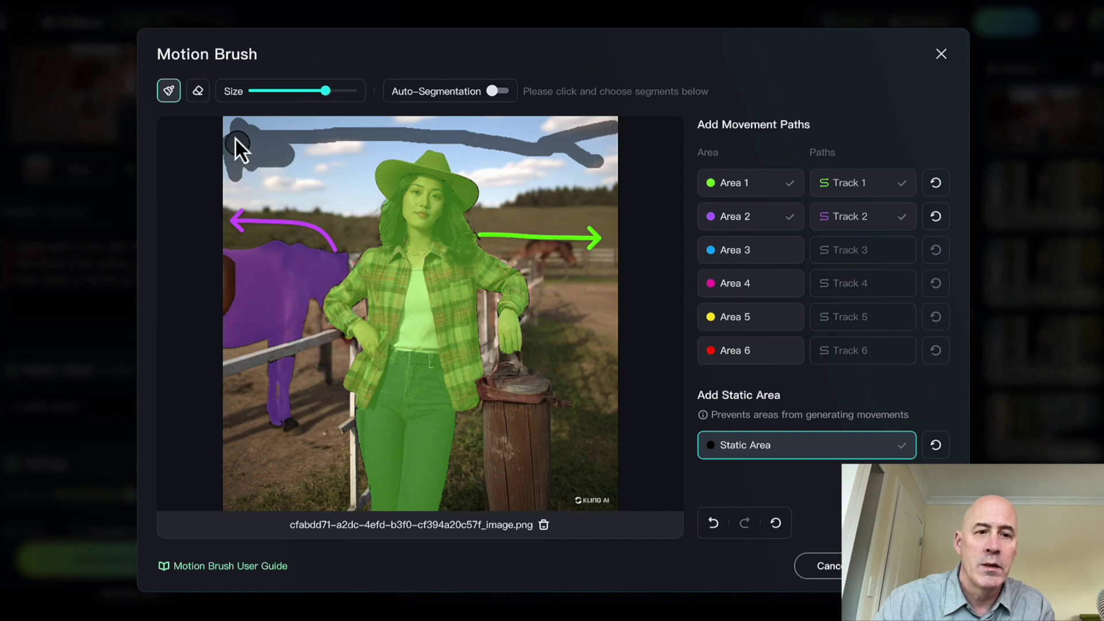
{"action": "mouse_move", "coordinate": [235, 137]}
{"action": "left_mouse_down"}
{"action": "mouse_move", "coordinate": [360, 119]}
{"action": "mouse_move", "coordinate": [492, 140]}
{"action": "left_mouse_up"}
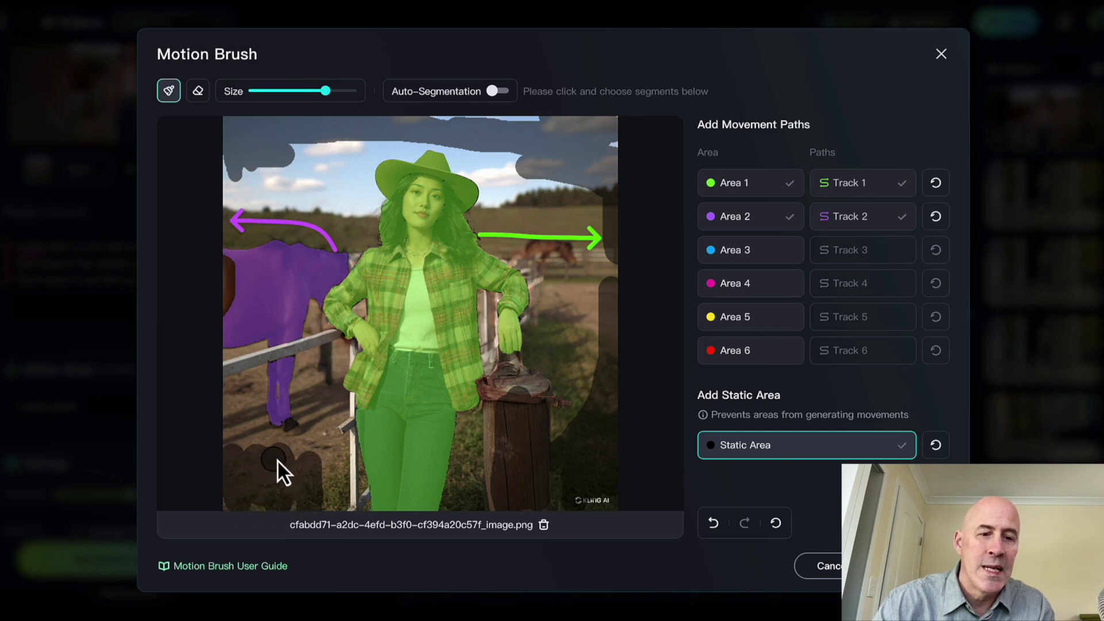
{"action": "left_click", "coordinate": [335, 437]}
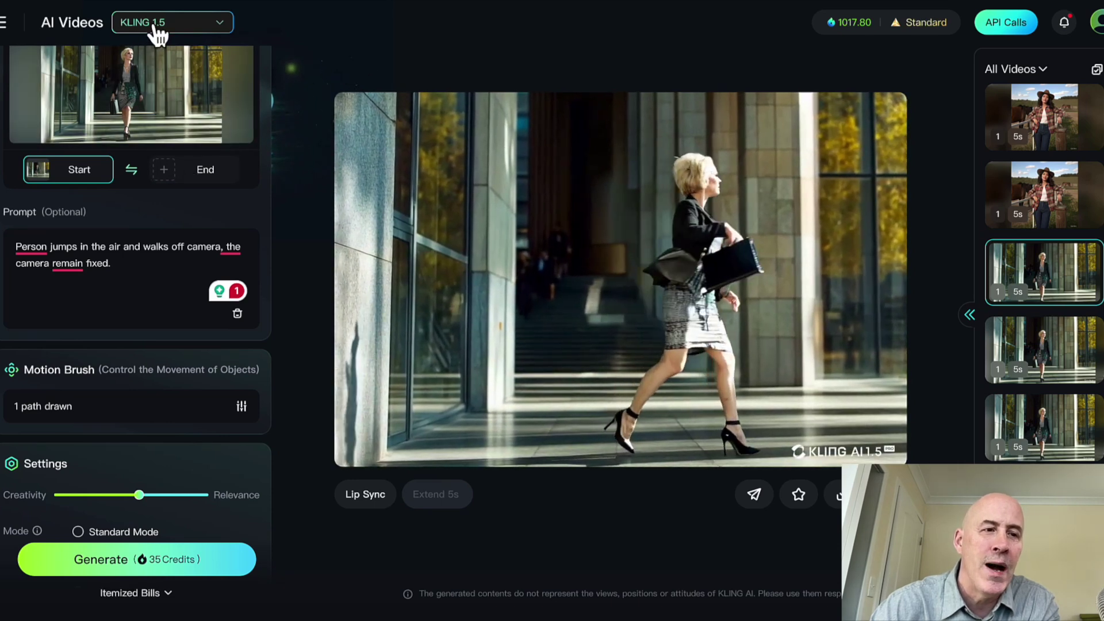
Keep KLING 1.5 as the video model and view the earlier clip's motion paths.
{"action": "left_click", "coordinate": [154, 28]}
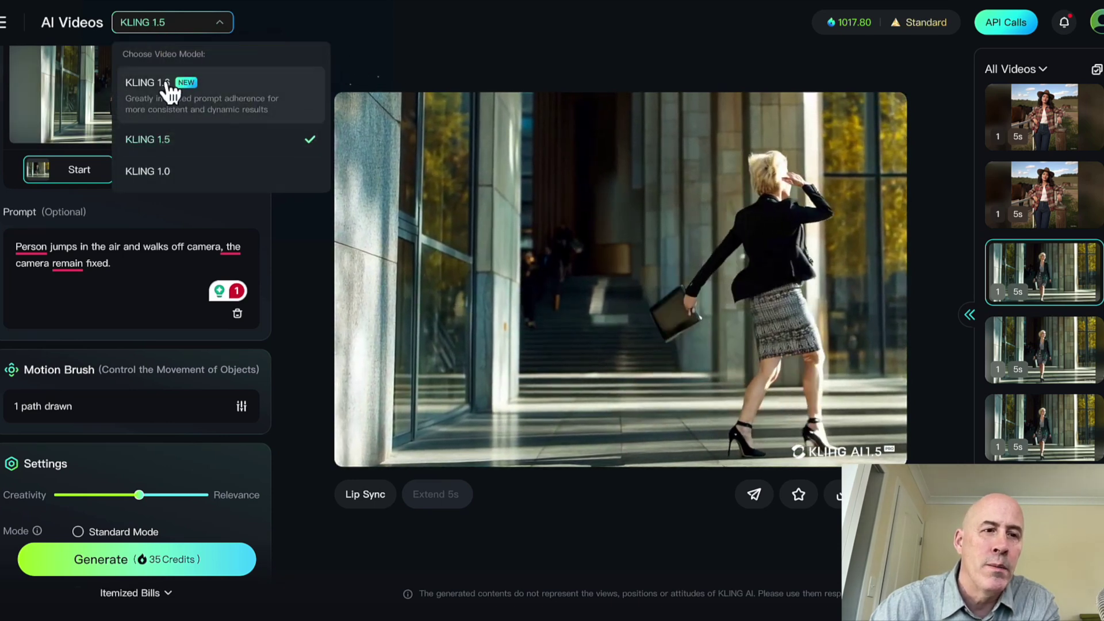
{"action": "left_click", "coordinate": [175, 30]}
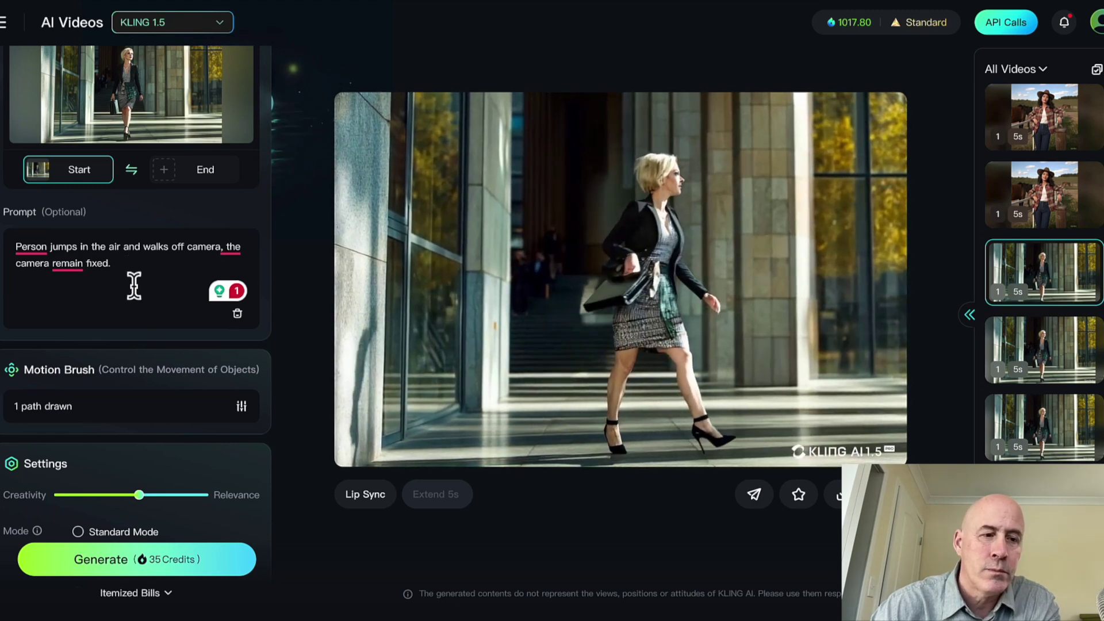
{"action": "left_click", "coordinate": [54, 410]}
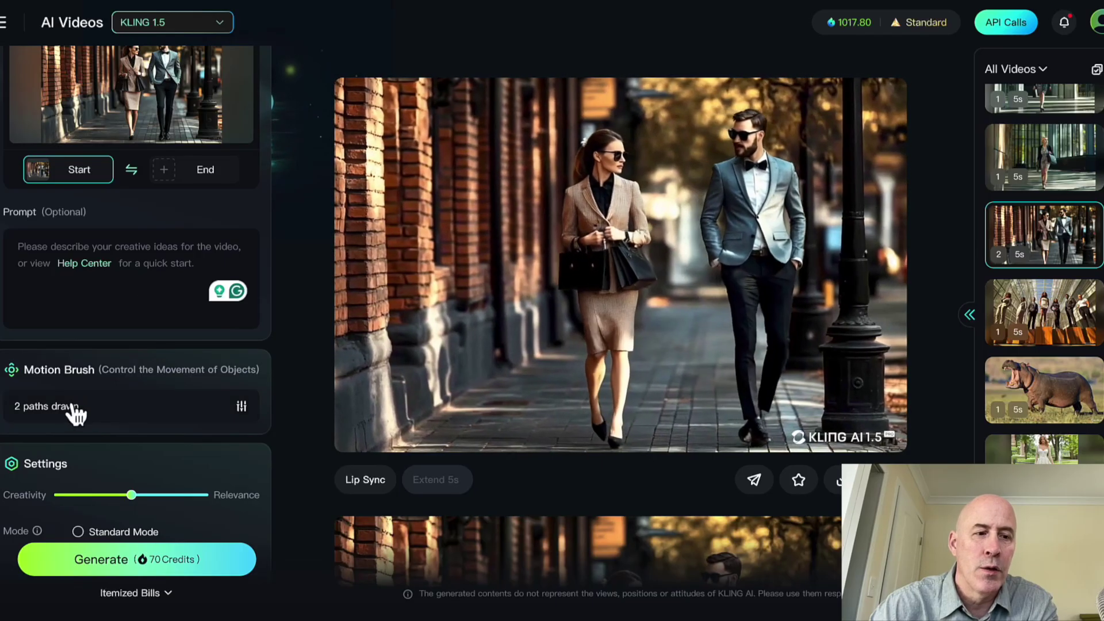
{"action": "left_click", "coordinate": [66, 407]}
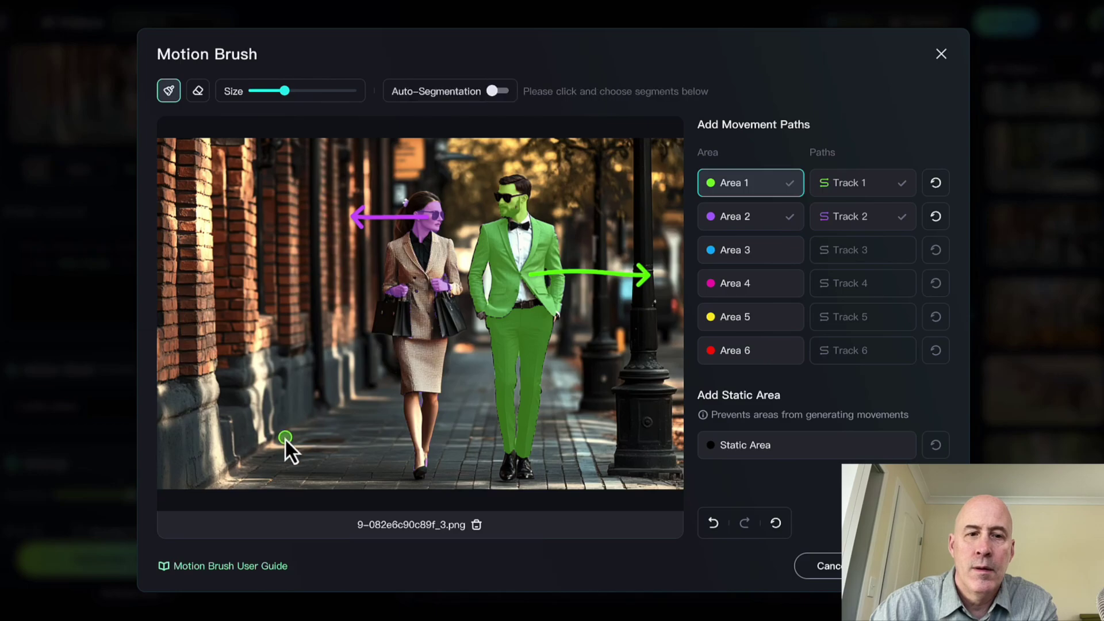
{"action": "left_click", "coordinate": [833, 571]}
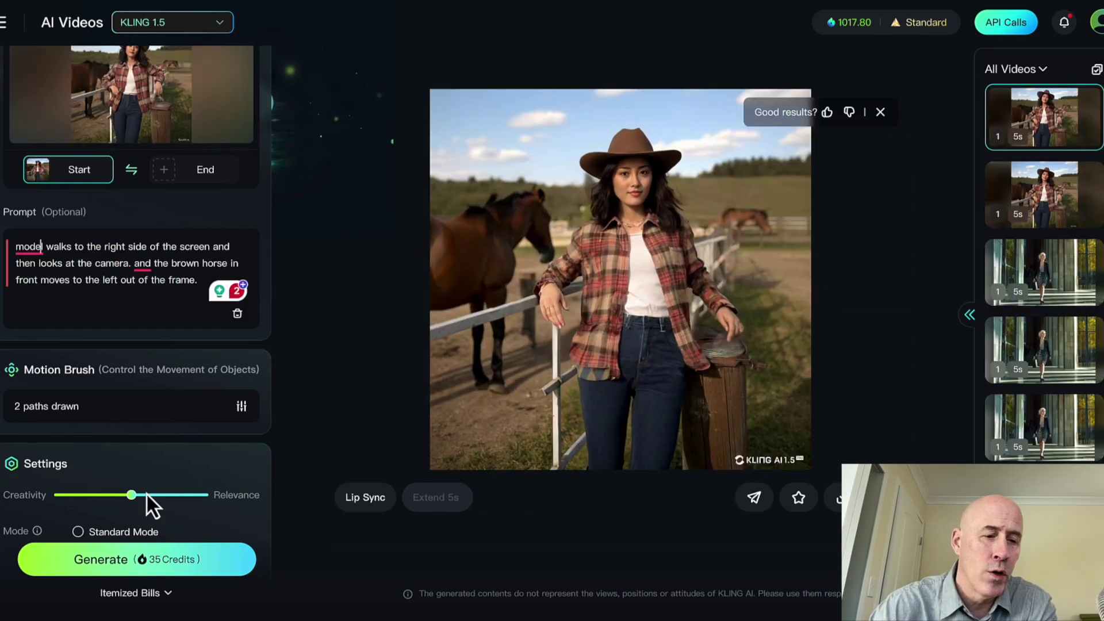
{"action": "mouse_move", "coordinate": [138, 497]}
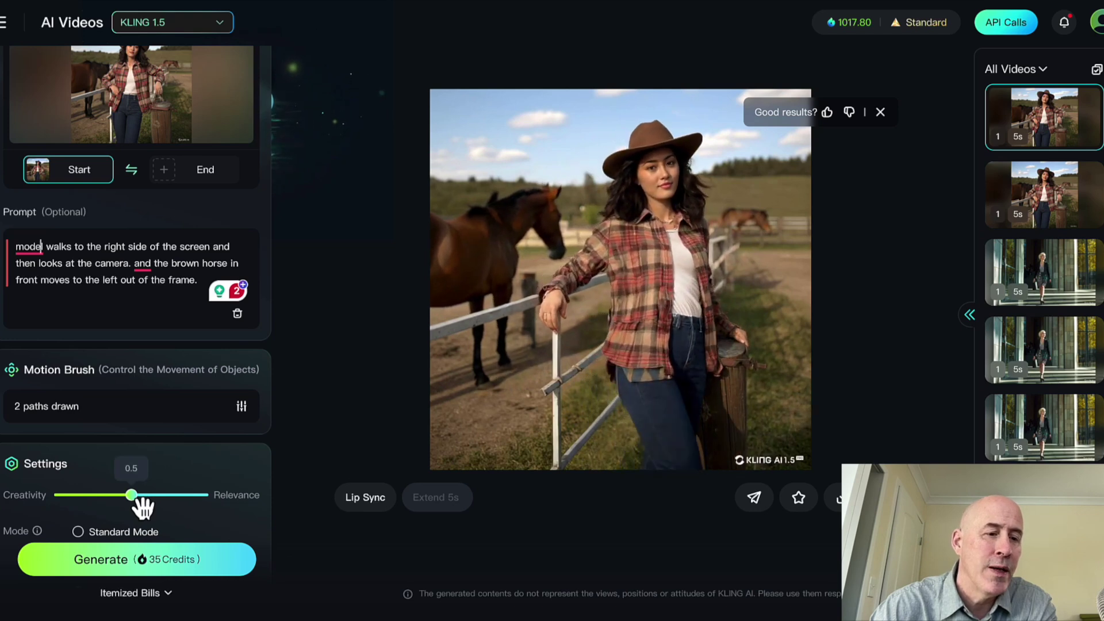